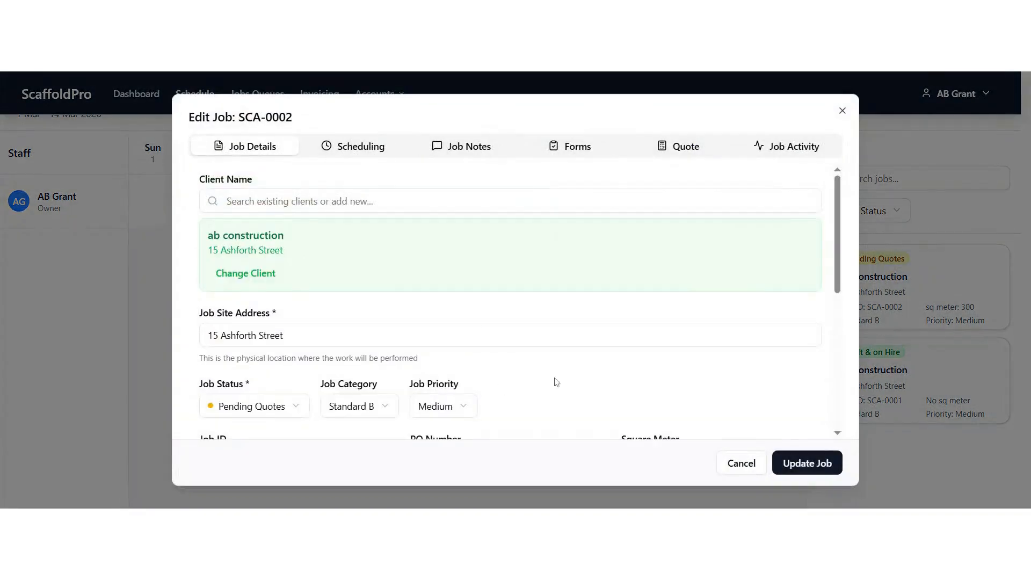
Step: Change job SCA-0002's status to Accepted & Waiting and save the job
{"action": "scroll", "coordinate": [333, 327], "scroll_direction": "down", "scroll_amount": 2}
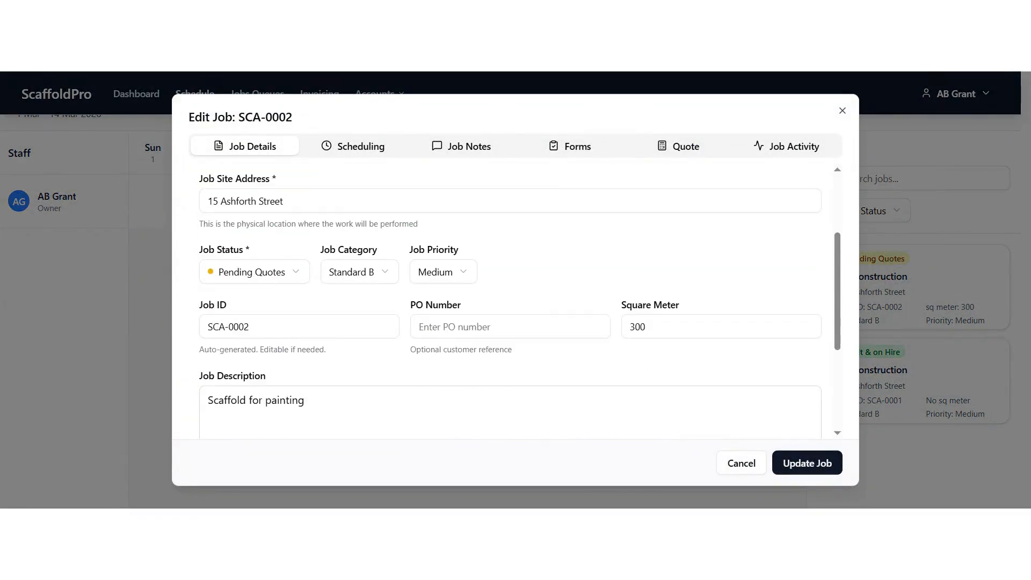
{"action": "left_click", "coordinate": [299, 275]}
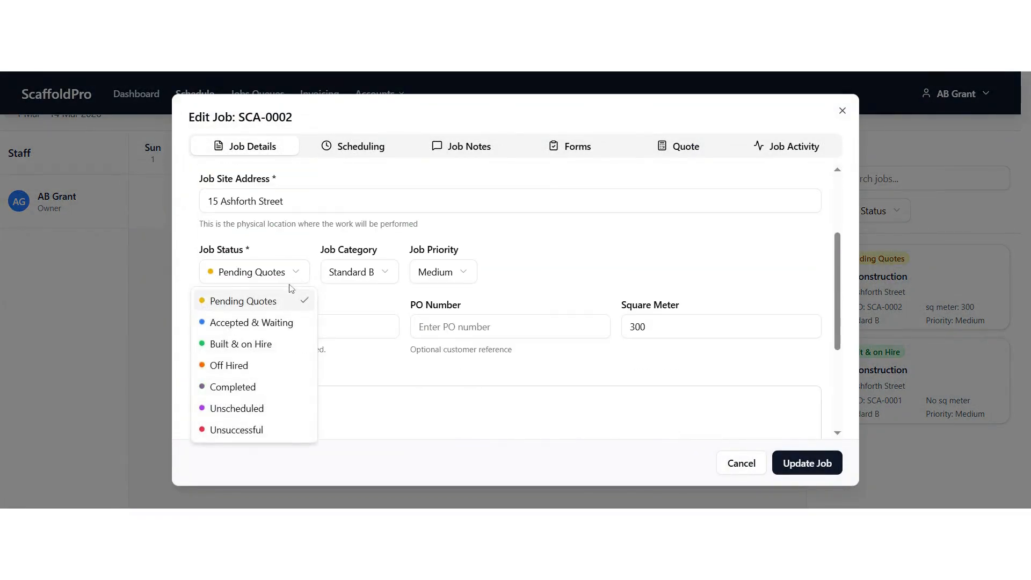
{"action": "left_click", "coordinate": [243, 324]}
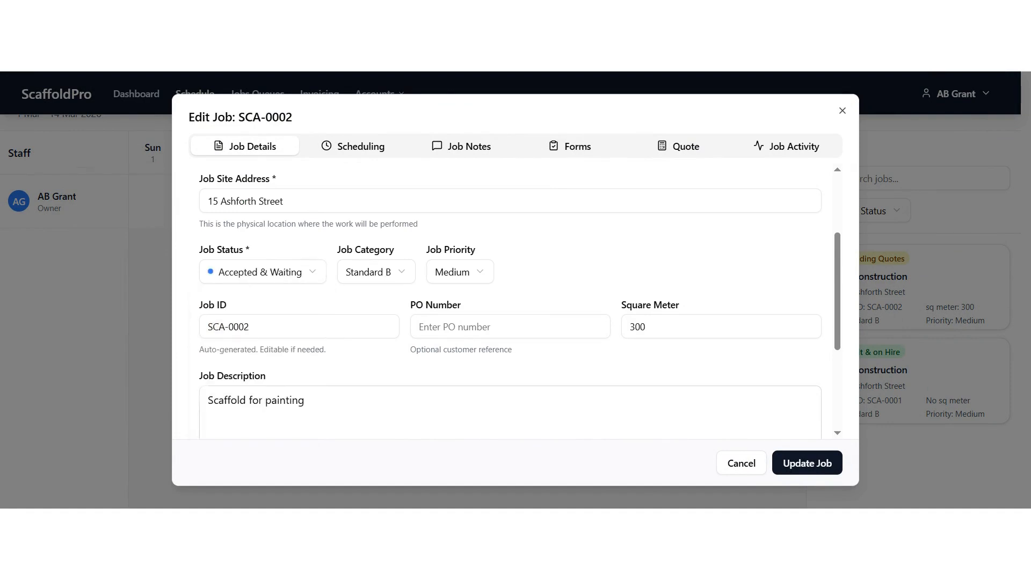
{"action": "left_click", "coordinate": [784, 470]}
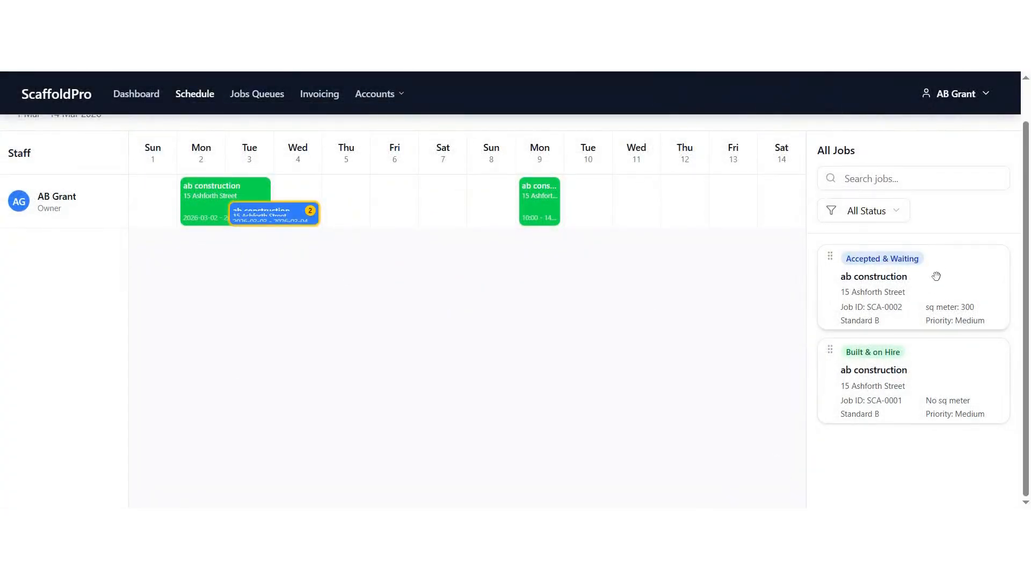
{"action": "left_click_drag", "start_coordinate": [939, 272], "coordinate": [588, 202]}
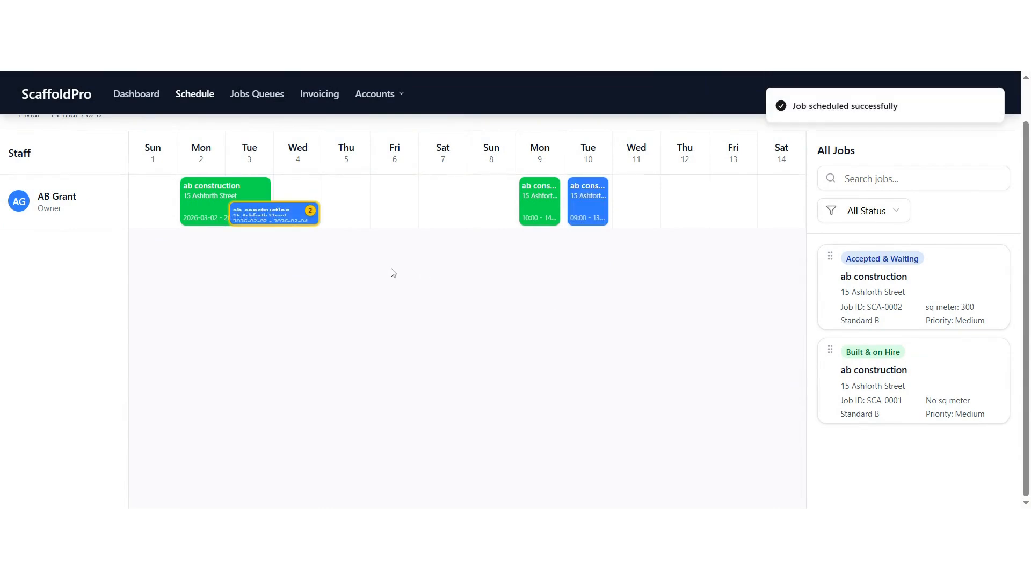
{"action": "left_click", "coordinate": [267, 214]}
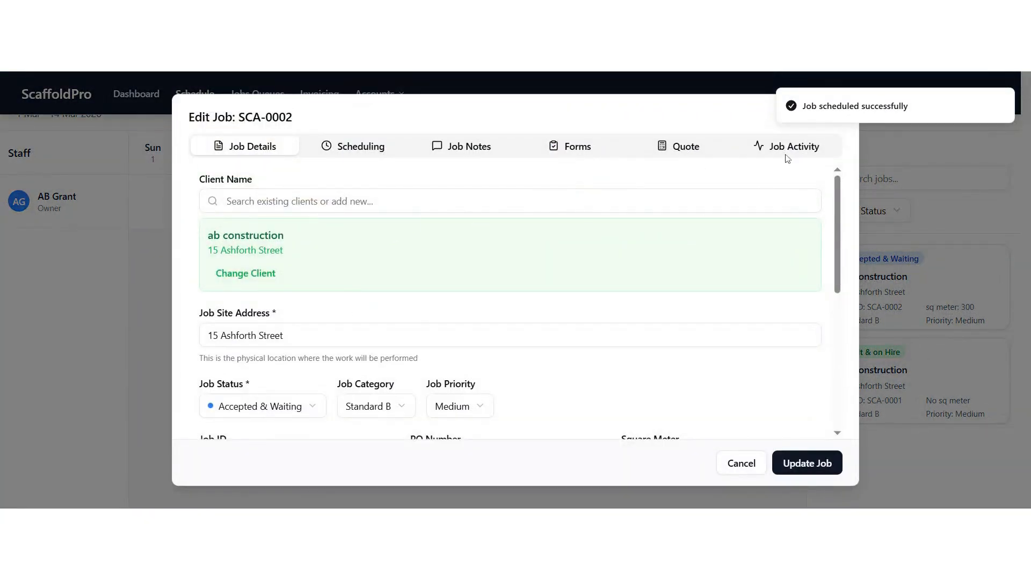
{"action": "left_click", "coordinate": [886, 155]}
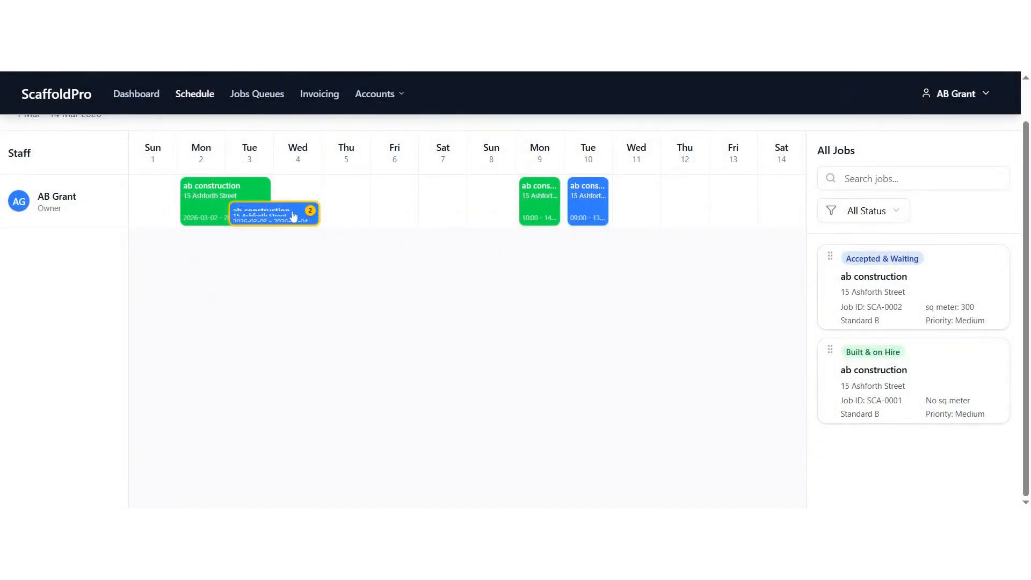
Step: Reschedule the job SCA-0002 booking so it runs from Wednesday 4 to Thursday 5 March
{"action": "left_click_drag", "start_coordinate": [290, 223], "coordinate": [290, 225]}
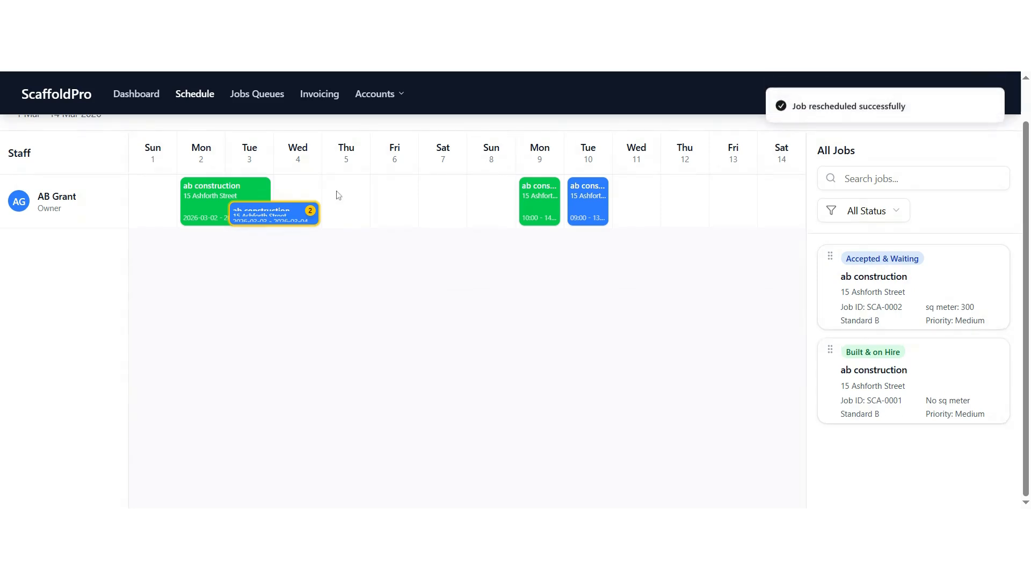
{"action": "left_click_drag", "start_coordinate": [338, 196], "coordinate": [337, 197]}
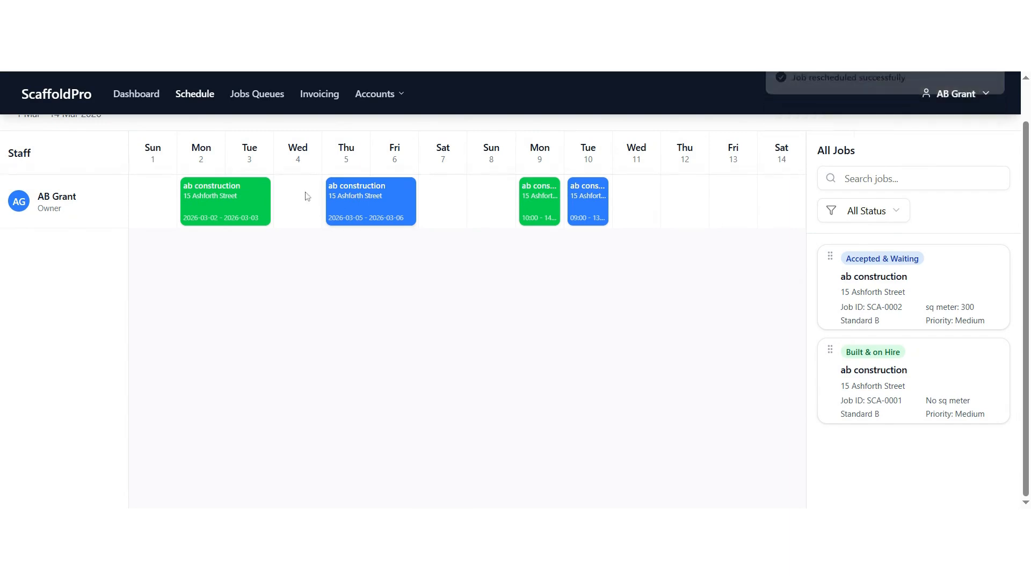
{"action": "left_click_drag", "start_coordinate": [336, 196], "coordinate": [306, 196]}
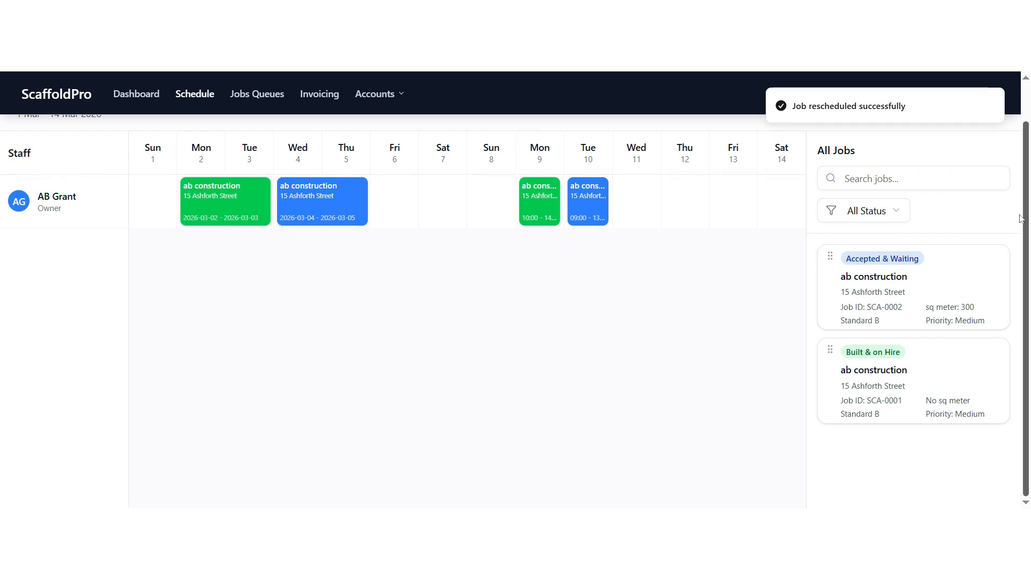
Step: Change job SCA-0002's status to Built & on Hire and save the job
{"action": "left_click", "coordinate": [349, 212]}
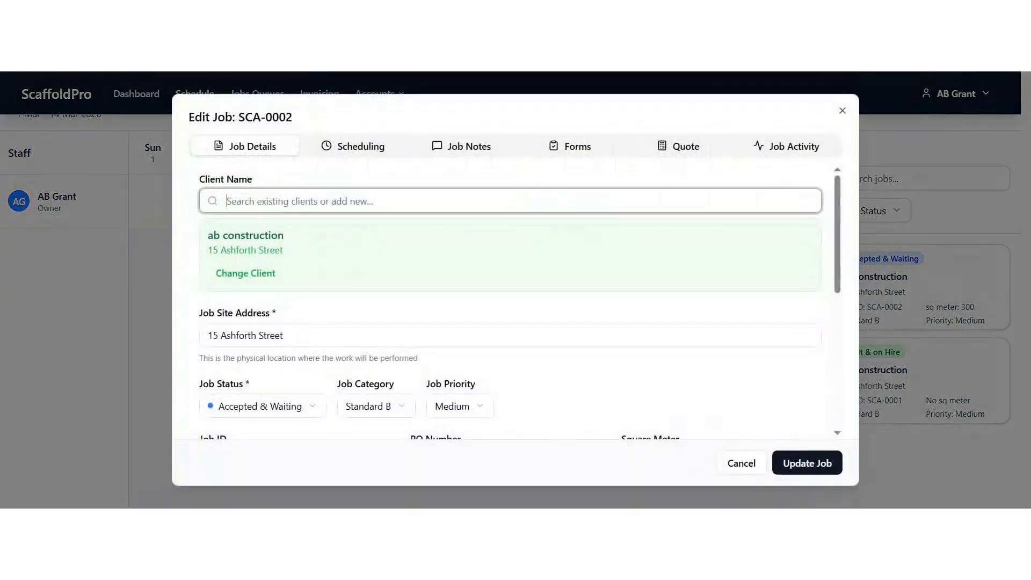
{"action": "scroll", "coordinate": [296, 318], "scroll_direction": "down", "scroll_amount": 2}
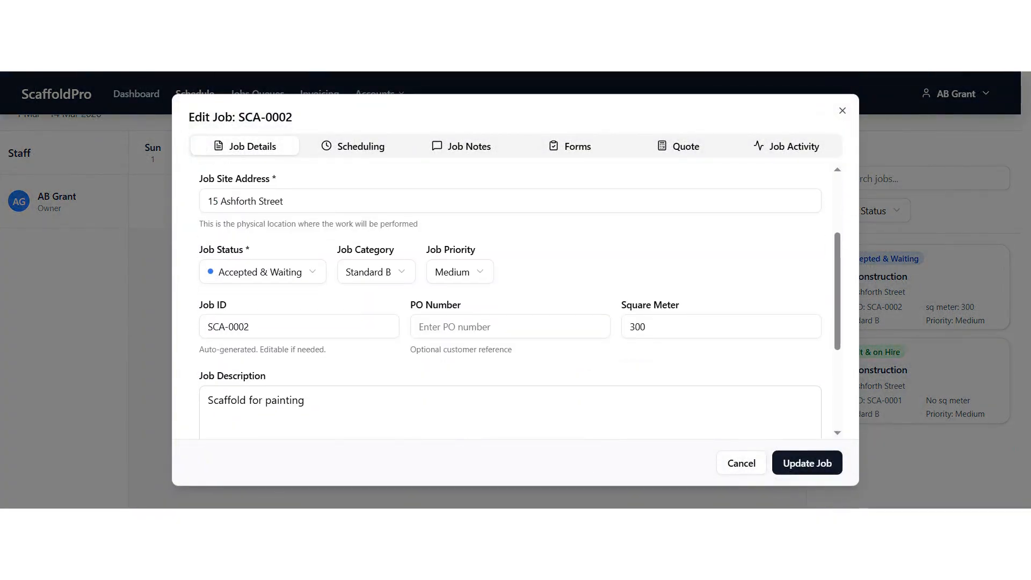
{"action": "left_click", "coordinate": [307, 277]}
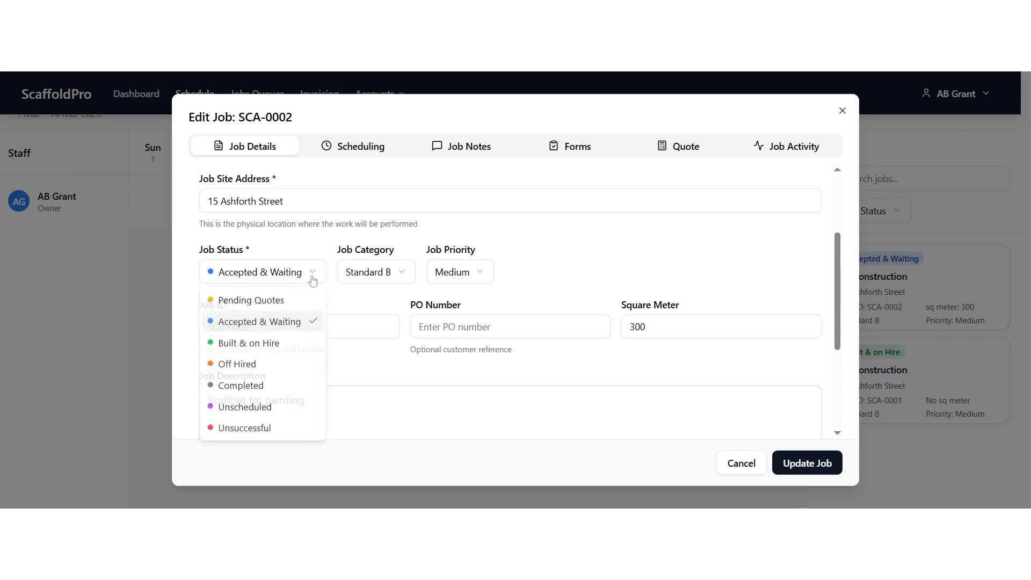
{"action": "left_click", "coordinate": [285, 346]}
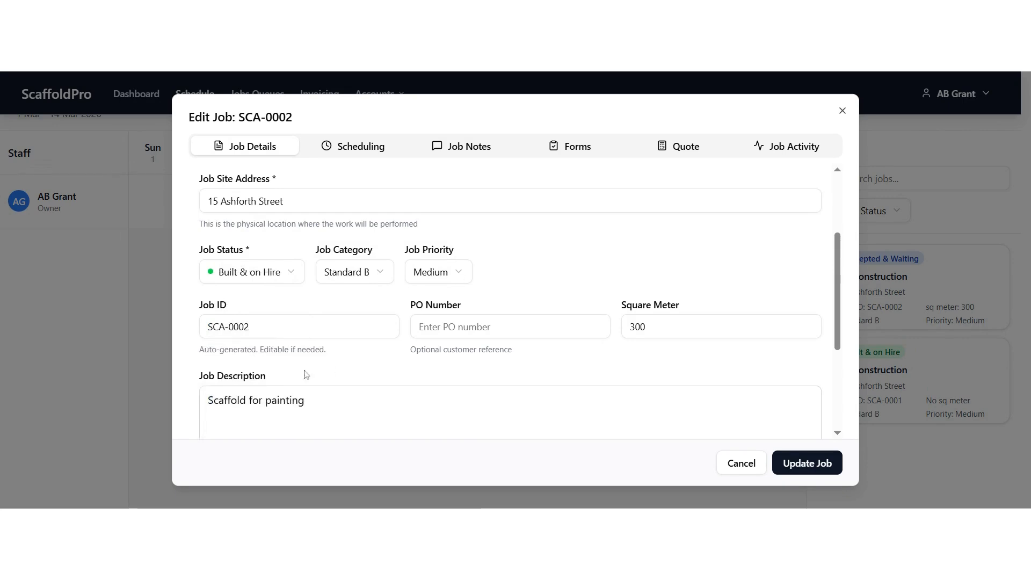
{"action": "left_click", "coordinate": [787, 472]}
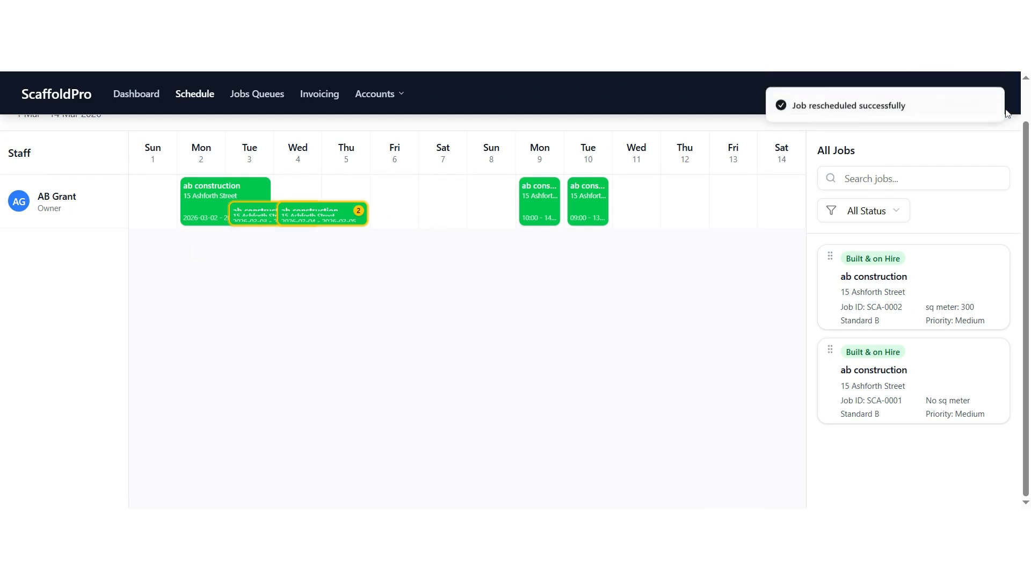
Step: Open the Jobs Queues board and review the jobs in each stage
{"action": "left_click", "coordinate": [275, 102]}
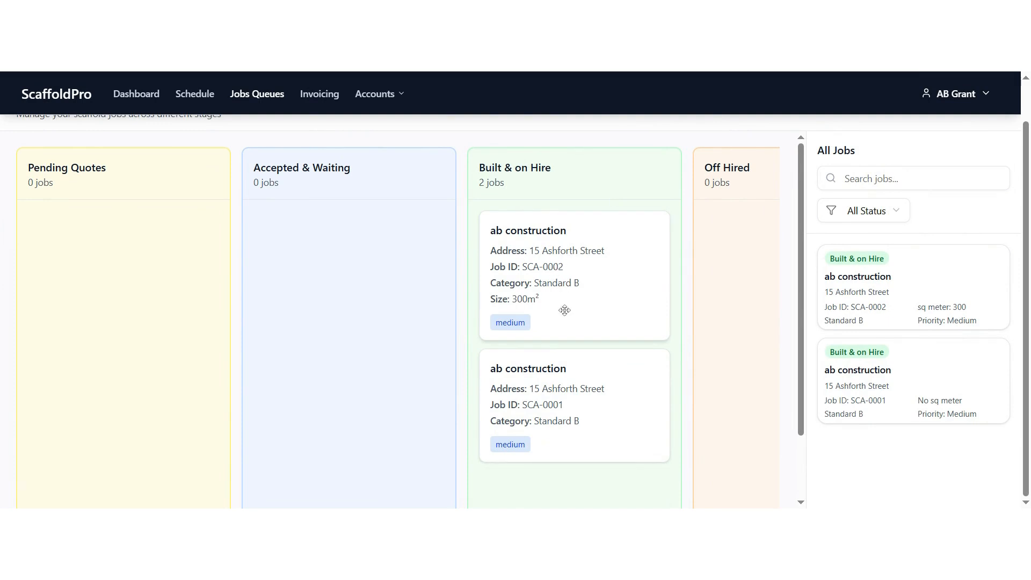
{"action": "scroll", "coordinate": [563, 313], "scroll_direction": "down", "scroll_amount": 2}
{"action": "scroll", "coordinate": [568, 319], "scroll_direction": "up", "scroll_amount": 2}
{"action": "scroll", "coordinate": [543, 258], "scroll_direction": "down", "scroll_amount": 3}
{"action": "scroll", "coordinate": [544, 258], "scroll_direction": "up", "scroll_amount": 3}
Step: Open invoicing for job SCA-0002 and create a new invoice for it
{"action": "left_click", "coordinate": [326, 97]}
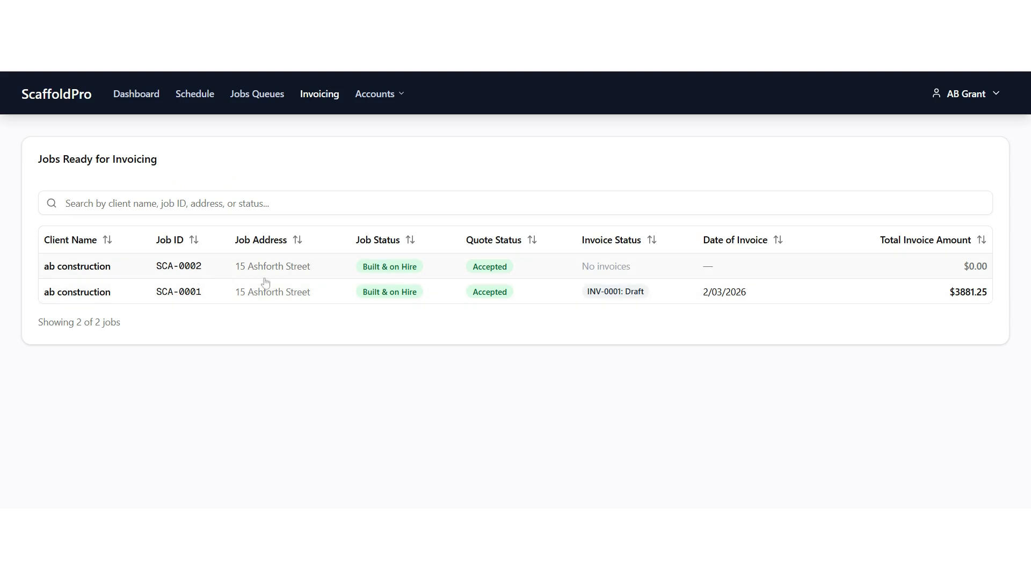
{"action": "left_click", "coordinate": [388, 272]}
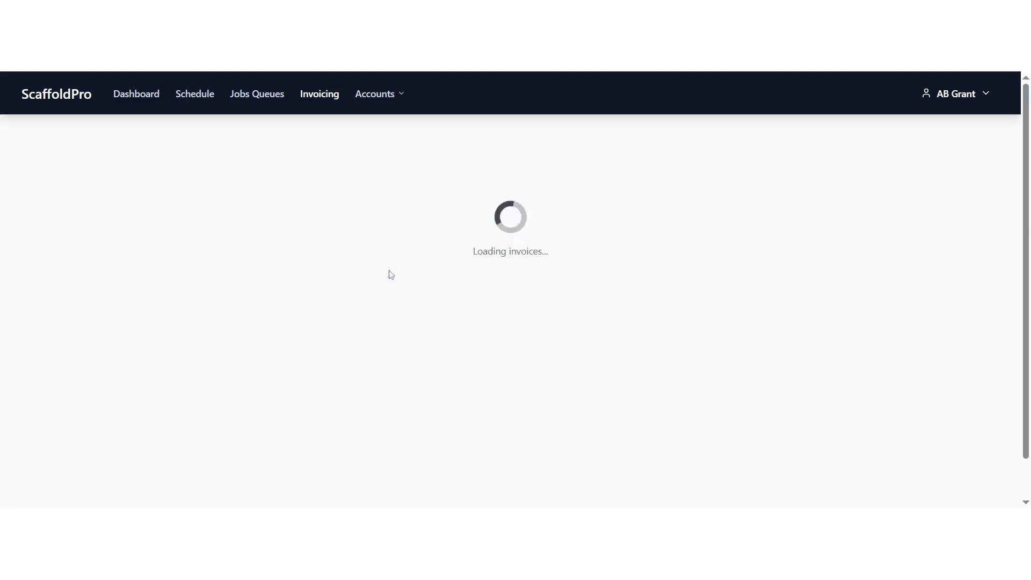
{"action": "scroll", "coordinate": [598, 258], "scroll_direction": "down", "scroll_amount": 2}
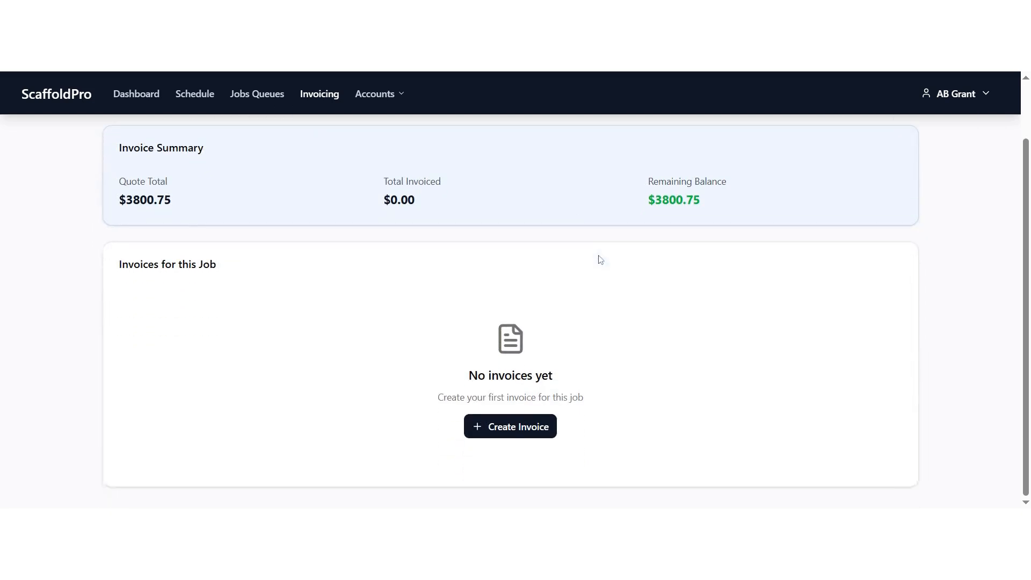
{"action": "scroll", "coordinate": [598, 258], "scroll_direction": "up", "scroll_amount": 2}
{"action": "scroll", "coordinate": [598, 257], "scroll_direction": "down", "scroll_amount": 2}
{"action": "left_click", "coordinate": [515, 430]}
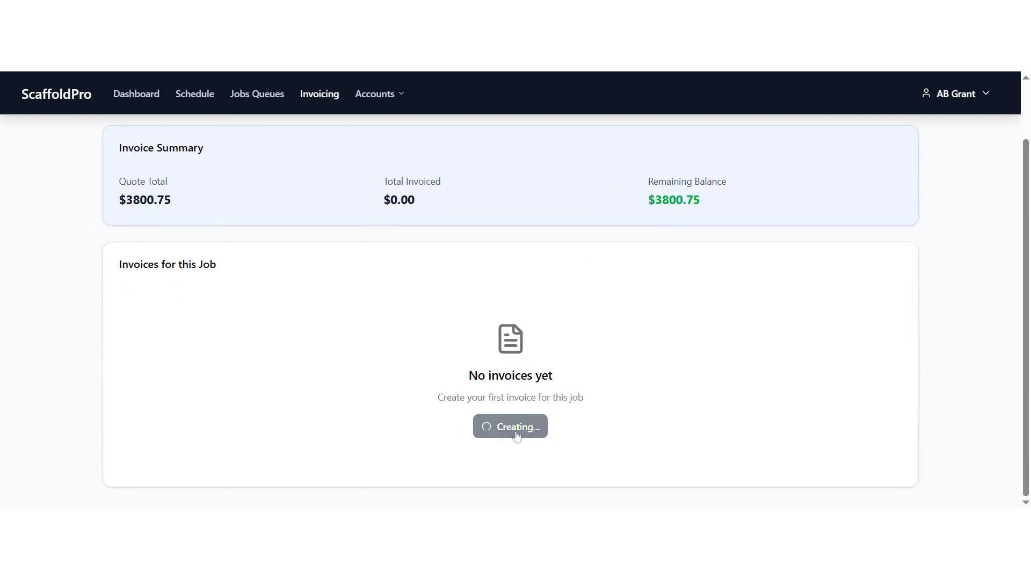
Step: Scroll through the new invoice to review its details, company details and invoice items
{"action": "scroll", "coordinate": [499, 333], "scroll_direction": "down", "scroll_amount": 3}
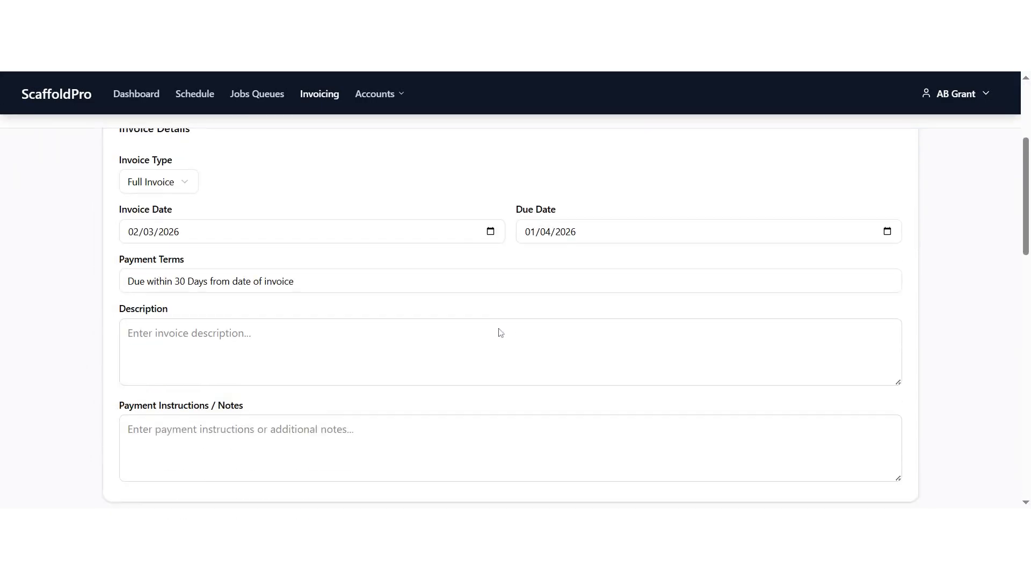
{"action": "scroll", "coordinate": [502, 334], "scroll_direction": "up", "scroll_amount": 3}
{"action": "scroll", "coordinate": [510, 328], "scroll_direction": "down", "scroll_amount": 14}
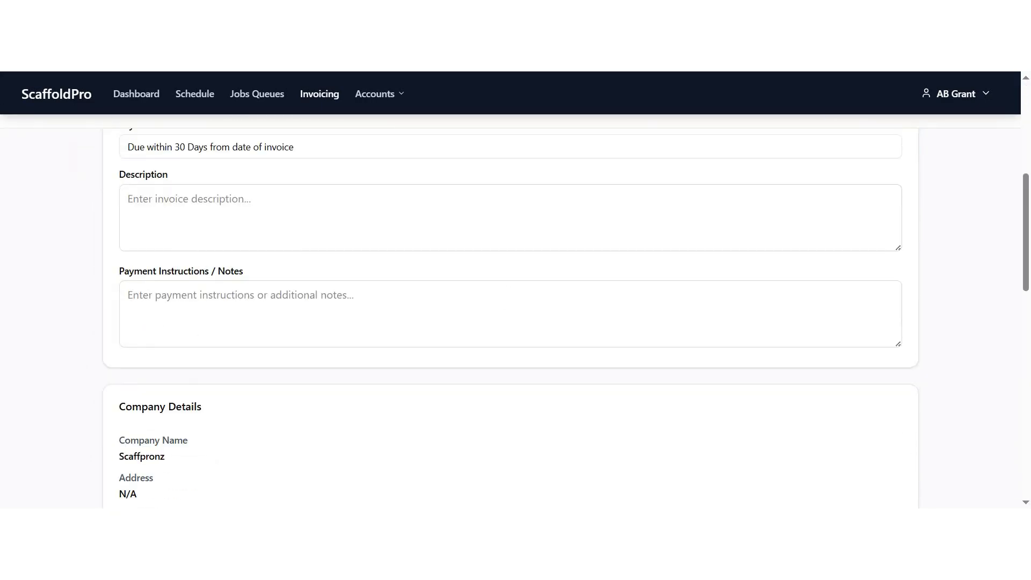
{"action": "scroll", "coordinate": [514, 323], "scroll_direction": "down", "scroll_amount": 1}
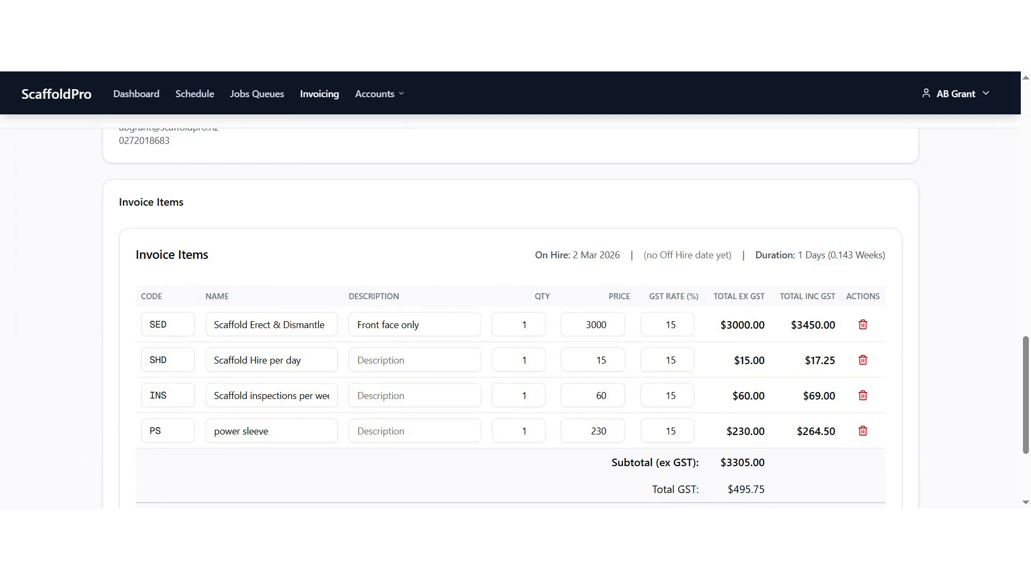
{"action": "scroll", "coordinate": [450, 358], "scroll_direction": "up", "scroll_amount": 9}
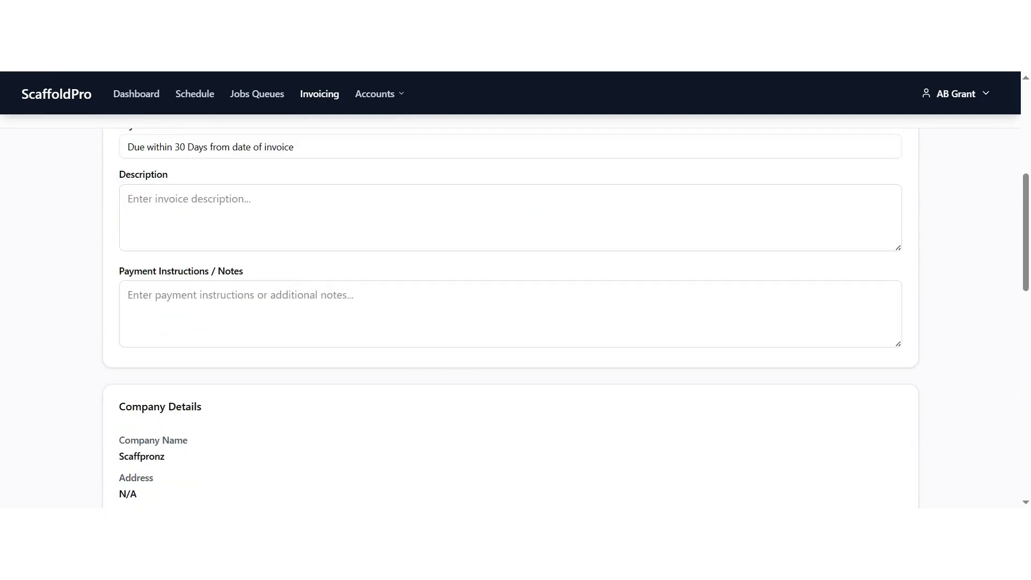
Step: Enter the invoice description 'Progress claim for 60% scaffold erect, 31 days hire, 4 inspection and 1x power sleeve'
{"action": "left_click", "coordinate": [449, 322]}
{"action": "scroll", "coordinate": [449, 321], "scroll_direction": "up", "scroll_amount": 2}
{"action": "left_click", "coordinate": [449, 349]}
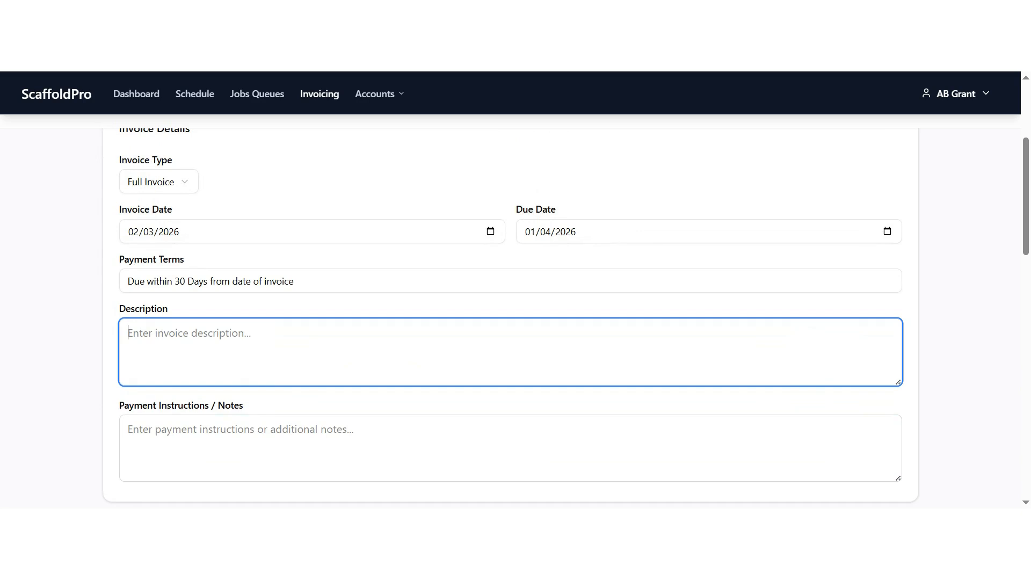
{"action": "type", "text": "Progre"}
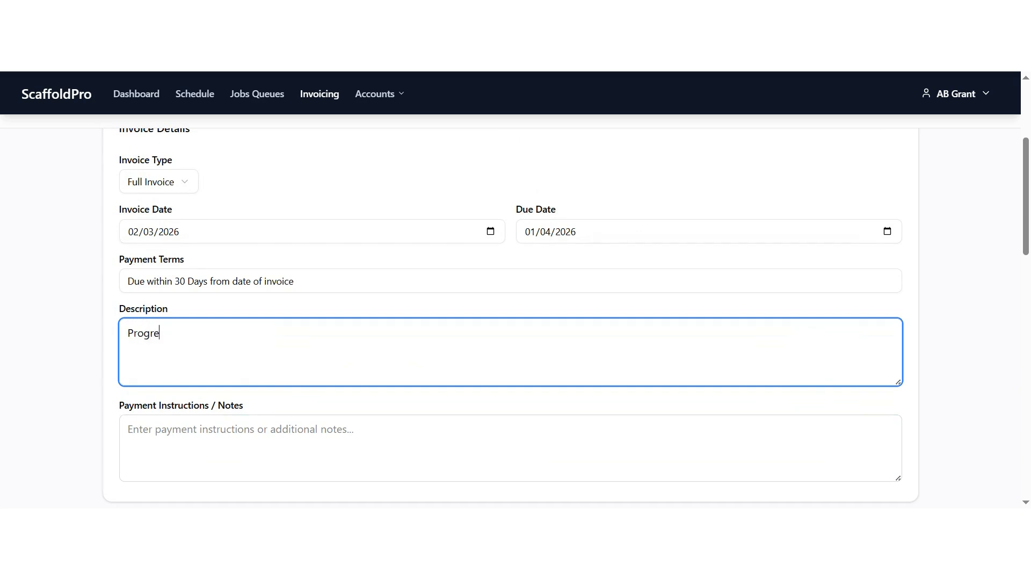
{"action": "type", "text": "ss claim for 60% scaffold erect"}
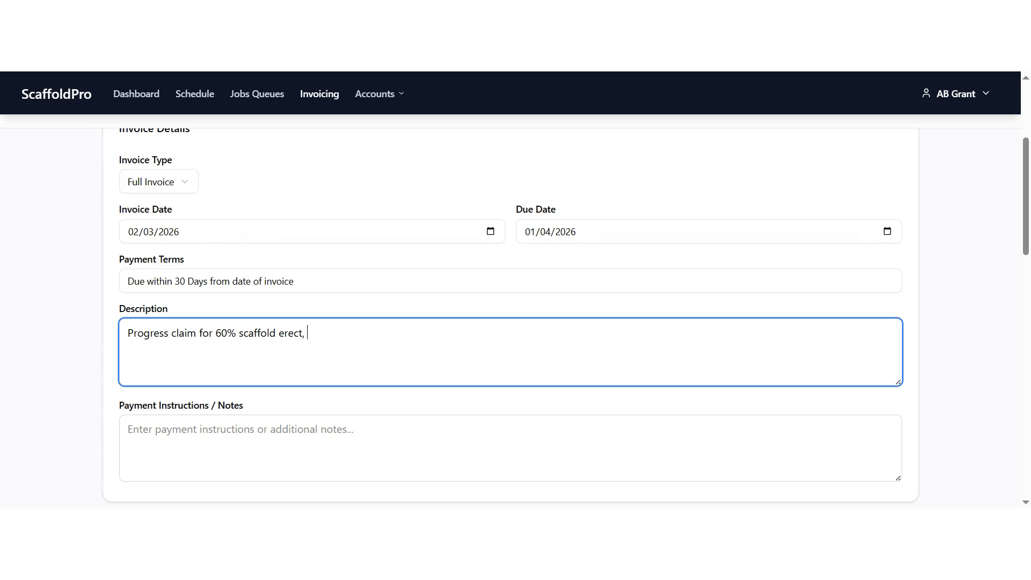
{"action": "type", "text": ", 31 days hire, 4 inspection and "}
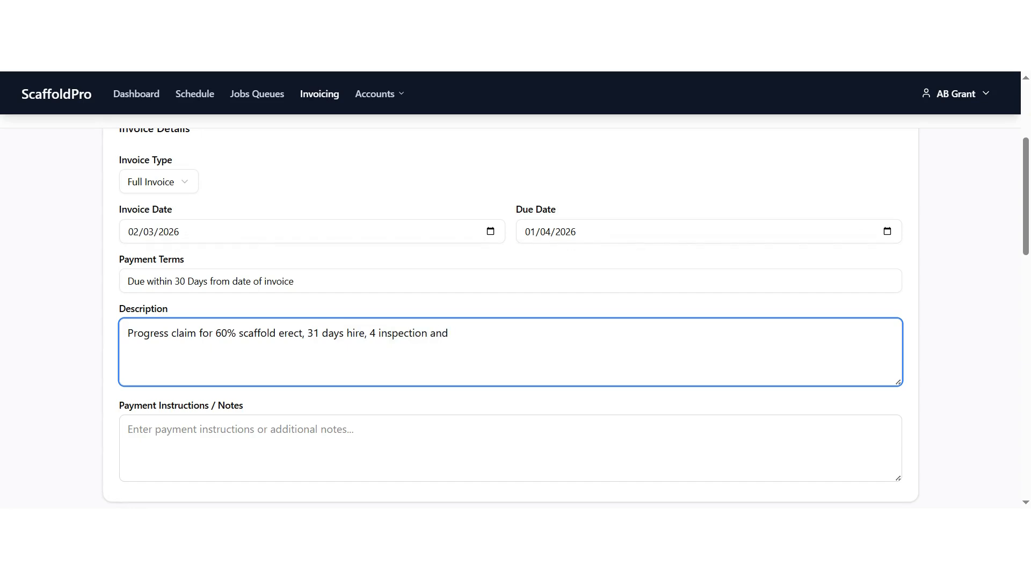
{"action": "type", "text": "1x power sleeve."}
Step: Set the Scaffold Erect & Dismantle item's quantity to 0.6
{"action": "scroll", "coordinate": [370, 321], "scroll_direction": "down", "scroll_amount": 2}
{"action": "scroll", "coordinate": [316, 358], "scroll_direction": "down", "scroll_amount": 2}
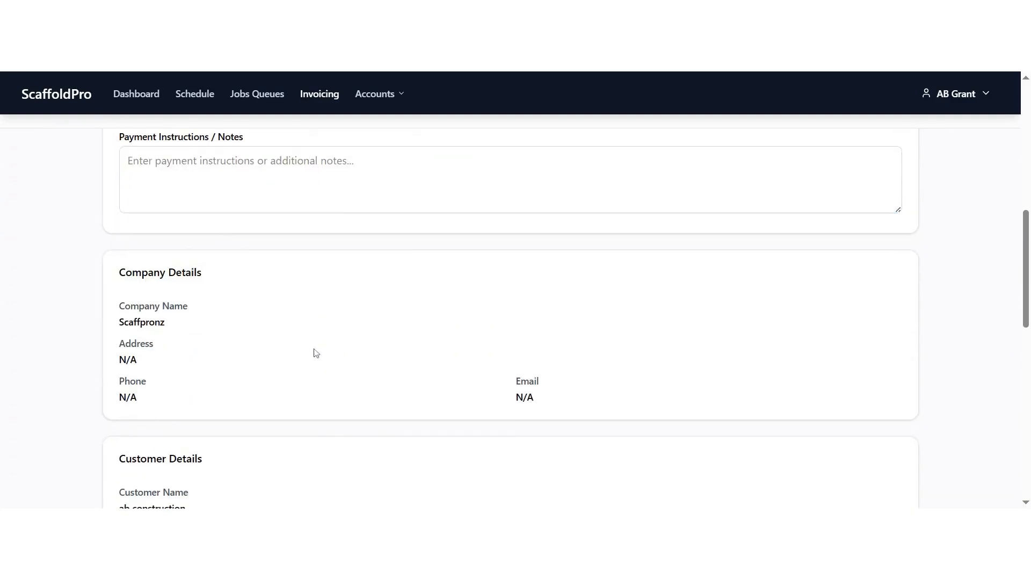
{"action": "scroll", "coordinate": [320, 277], "scroll_direction": "down", "scroll_amount": 6}
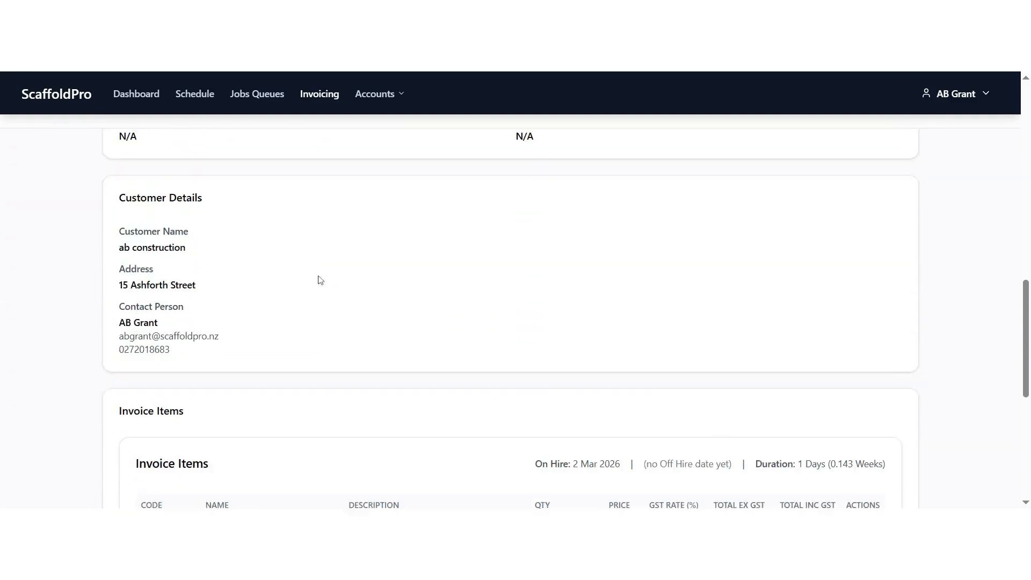
{"action": "scroll", "coordinate": [323, 276], "scroll_direction": "down", "scroll_amount": 2}
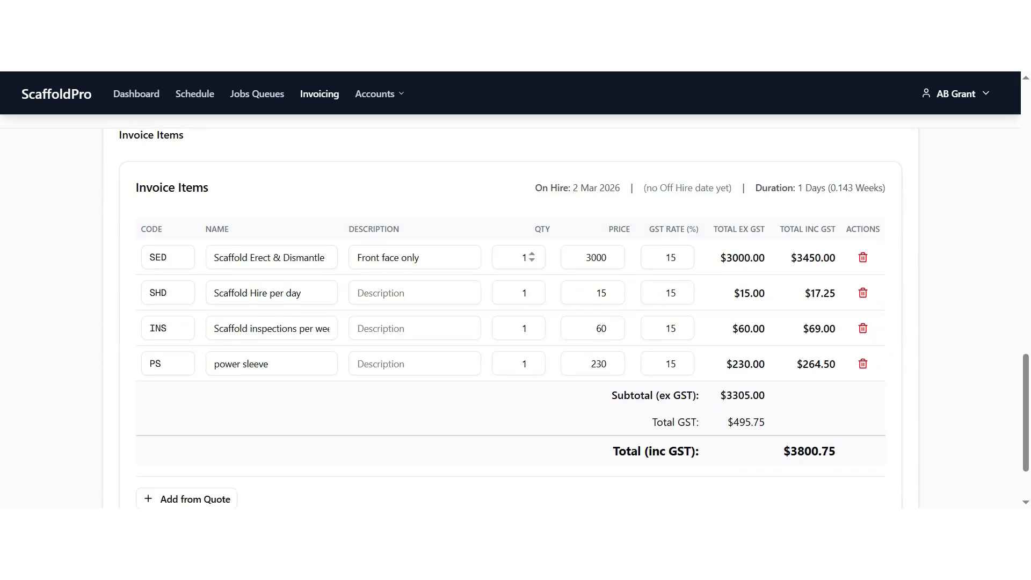
{"action": "left_click", "coordinate": [526, 258]}
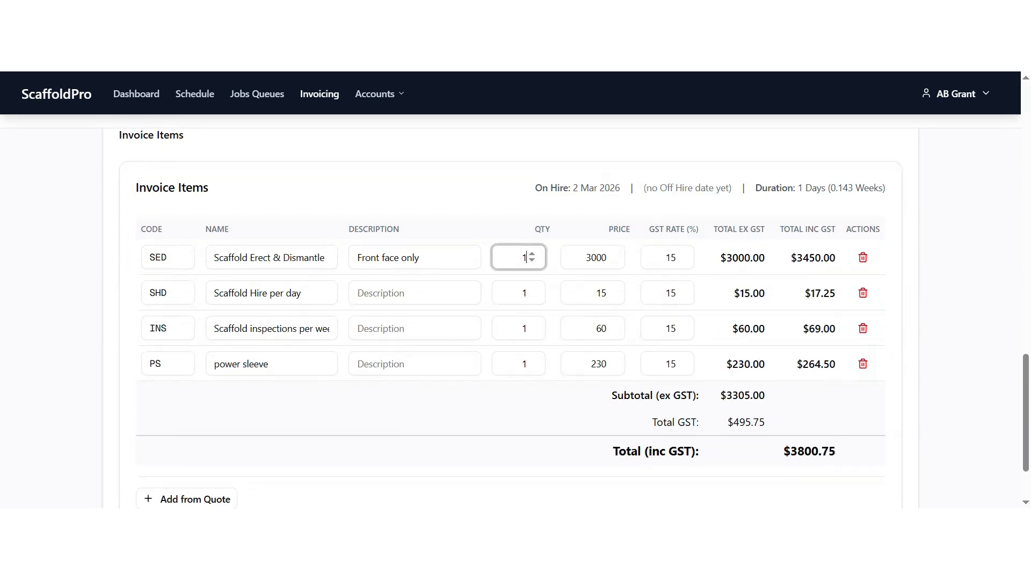
{"action": "key", "text": "Down"}
{"action": "type", "text": "0"}
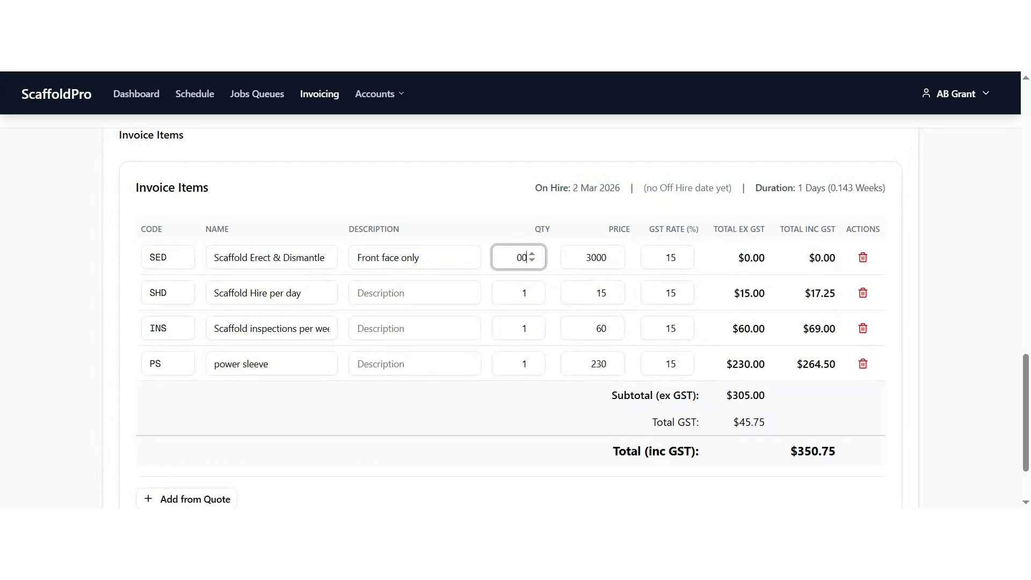
{"action": "type", "text": ".6"}
{"action": "left_click", "coordinate": [499, 205]}
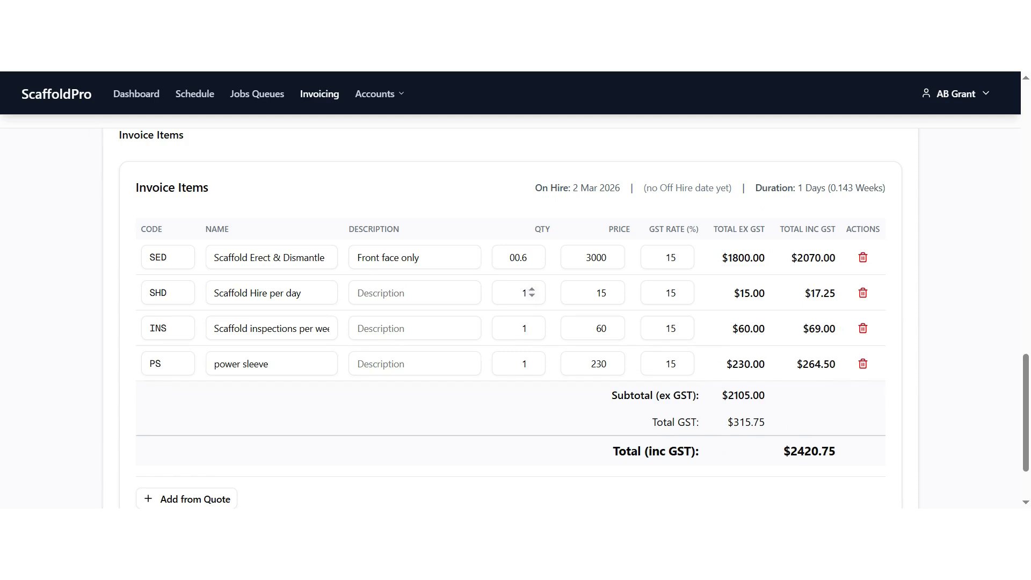
Step: Set the Scaffold Hire per day quantity to 31 and the Scaffold inspections per week quantity to 4
{"action": "left_click", "coordinate": [527, 293]}
{"action": "key", "text": "BackSpace"}
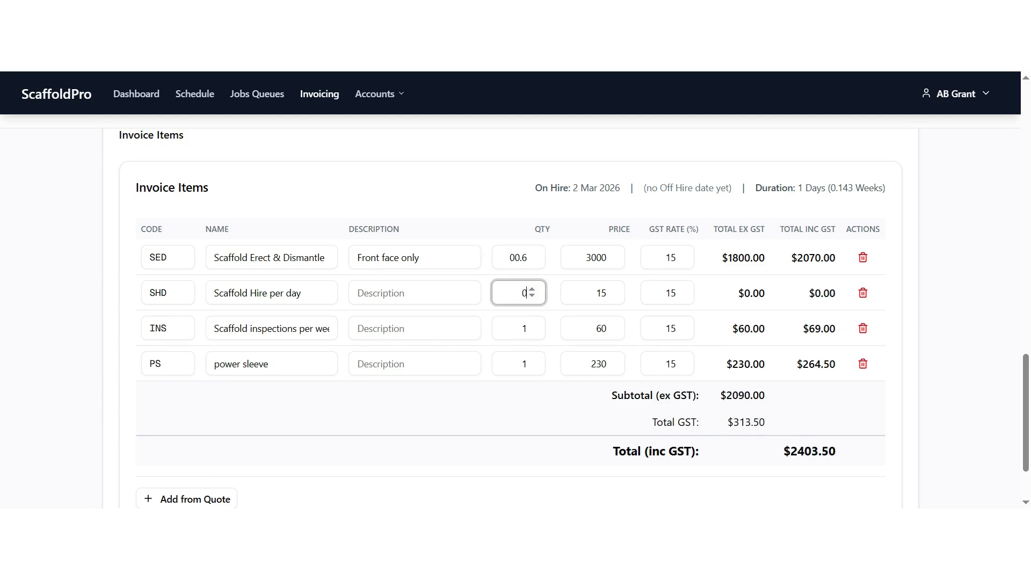
{"action": "type", "text": "31"}
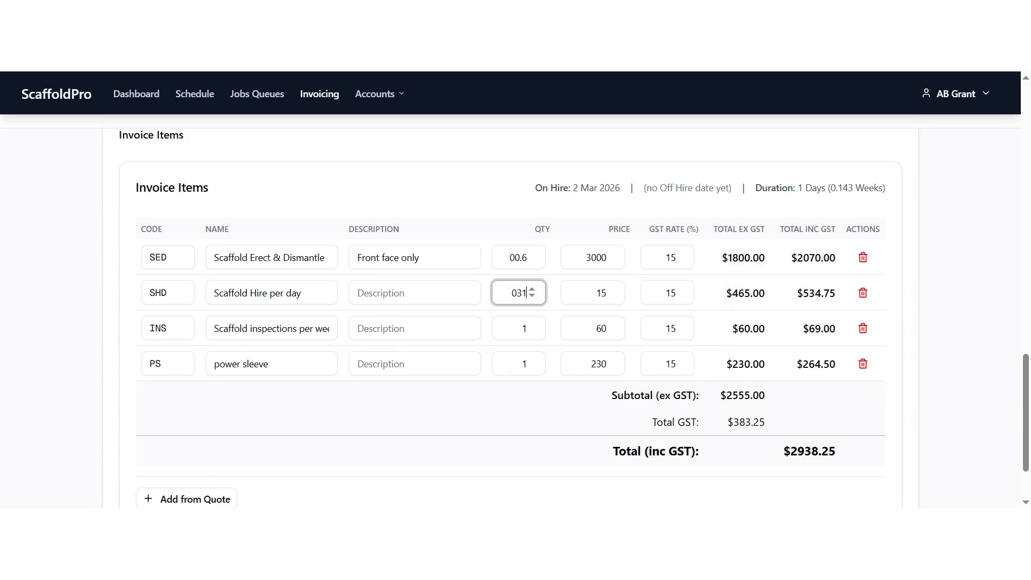
{"action": "left_click", "coordinate": [476, 192]}
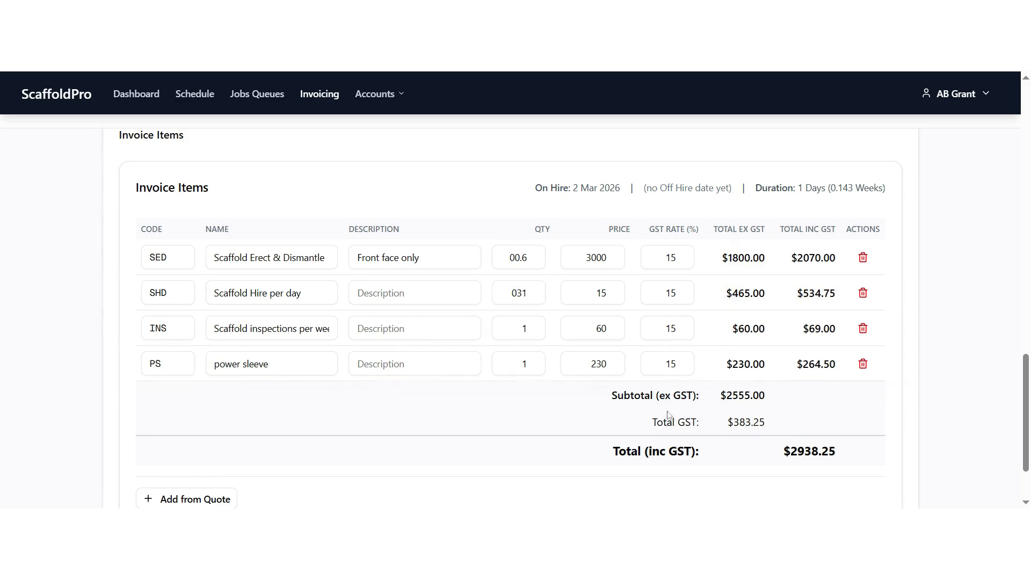
{"action": "left_click", "coordinate": [526, 328]}
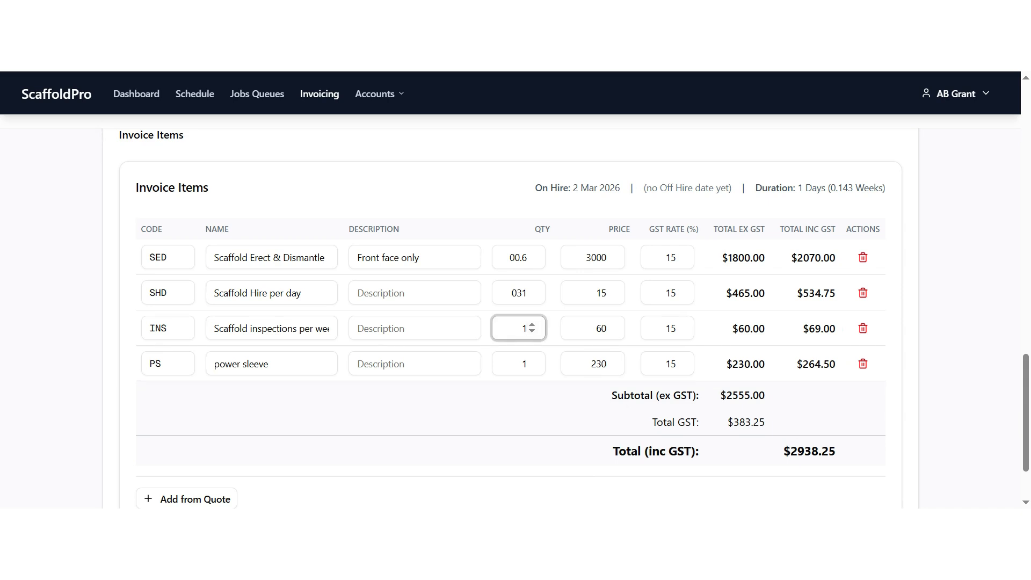
{"action": "key", "text": "BackSpace"}
{"action": "type", "text": "4"}
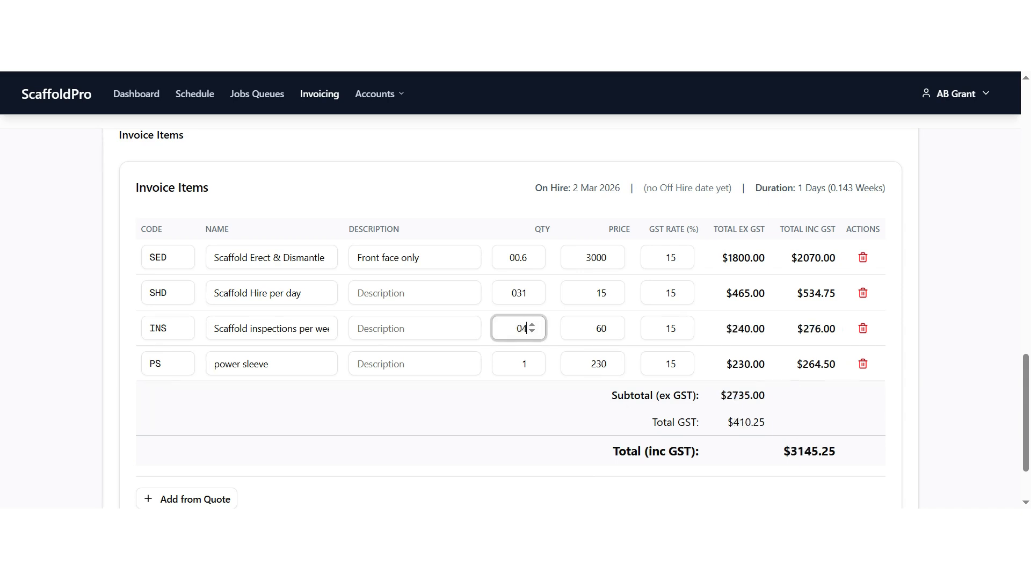
{"action": "left_click", "coordinate": [525, 407]}
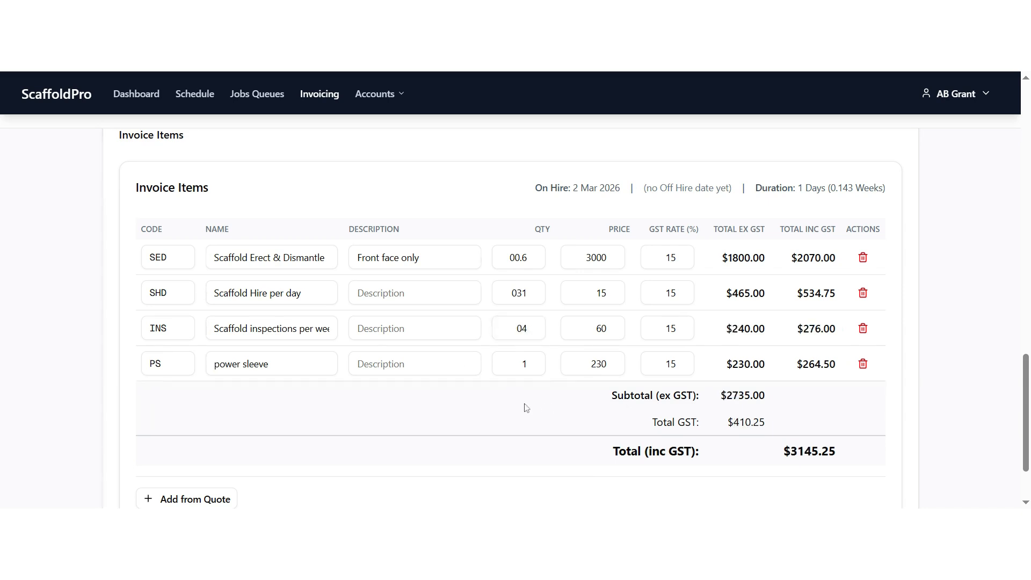
Step: Save the new invoice for job SCA-0002
{"action": "scroll", "coordinate": [590, 317], "scroll_direction": "down", "scroll_amount": 1}
{"action": "scroll", "coordinate": [584, 343], "scroll_direction": "down", "scroll_amount": 2}
{"action": "scroll", "coordinate": [584, 348], "scroll_direction": "up", "scroll_amount": 5}
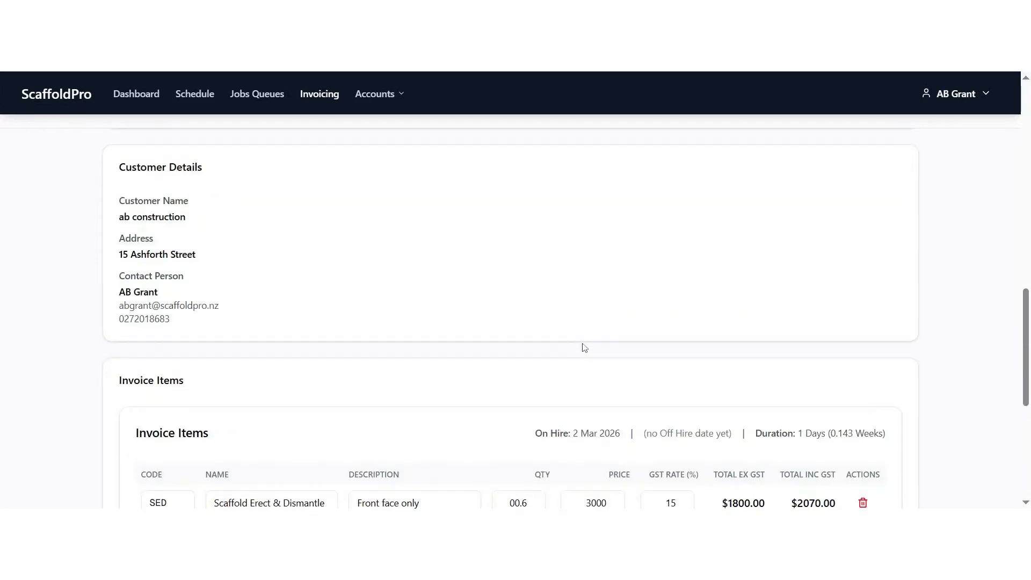
{"action": "scroll", "coordinate": [584, 349], "scroll_direction": "down", "scroll_amount": 5}
{"action": "scroll", "coordinate": [585, 353], "scroll_direction": "up", "scroll_amount": 5}
{"action": "scroll", "coordinate": [588, 350], "scroll_direction": "up", "scroll_amount": 10}
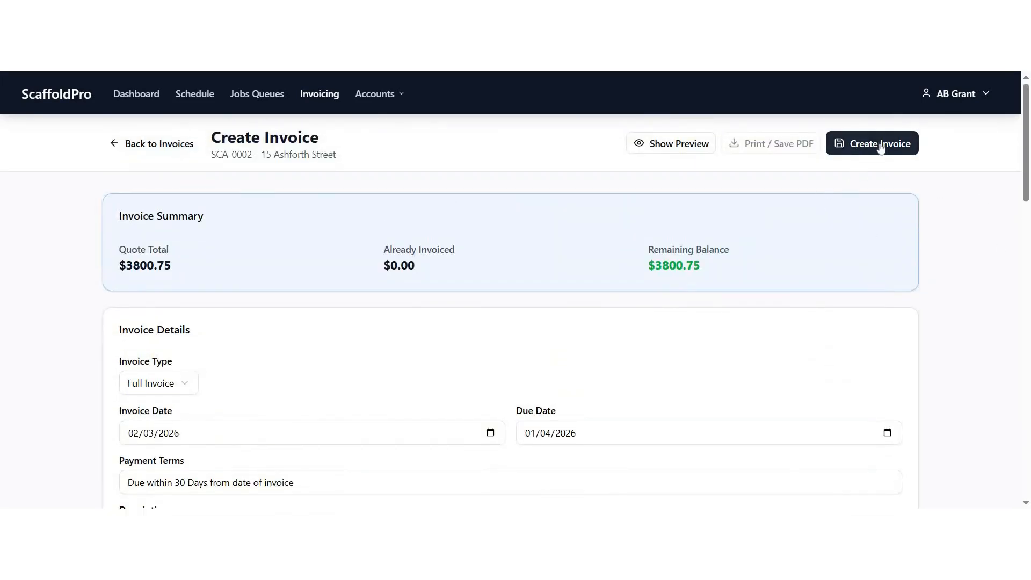
{"action": "left_click", "coordinate": [881, 146]}
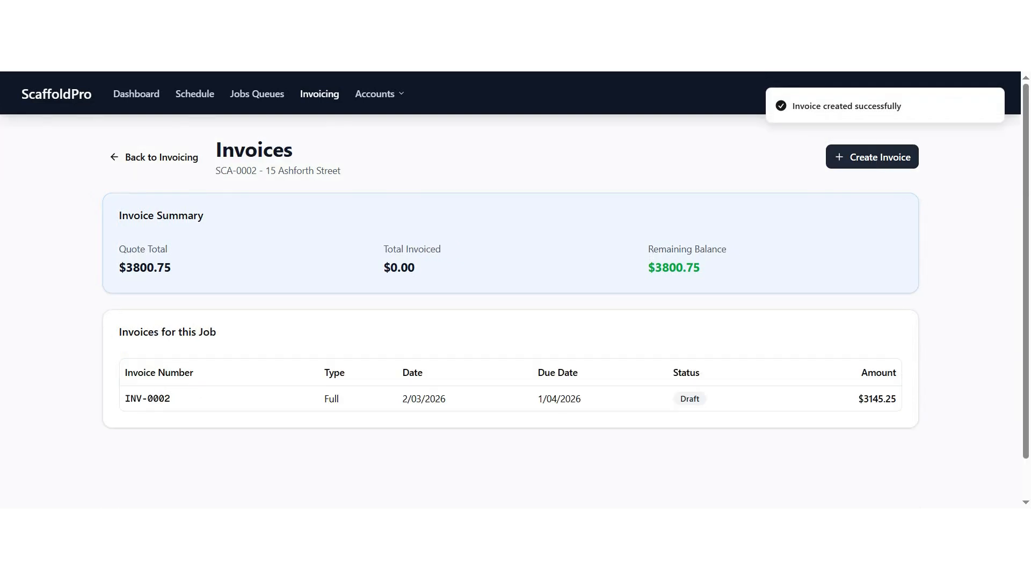
Step: Open invoice INV-0002 and review its preview, including description, item lines and totals
{"action": "left_click", "coordinate": [412, 397]}
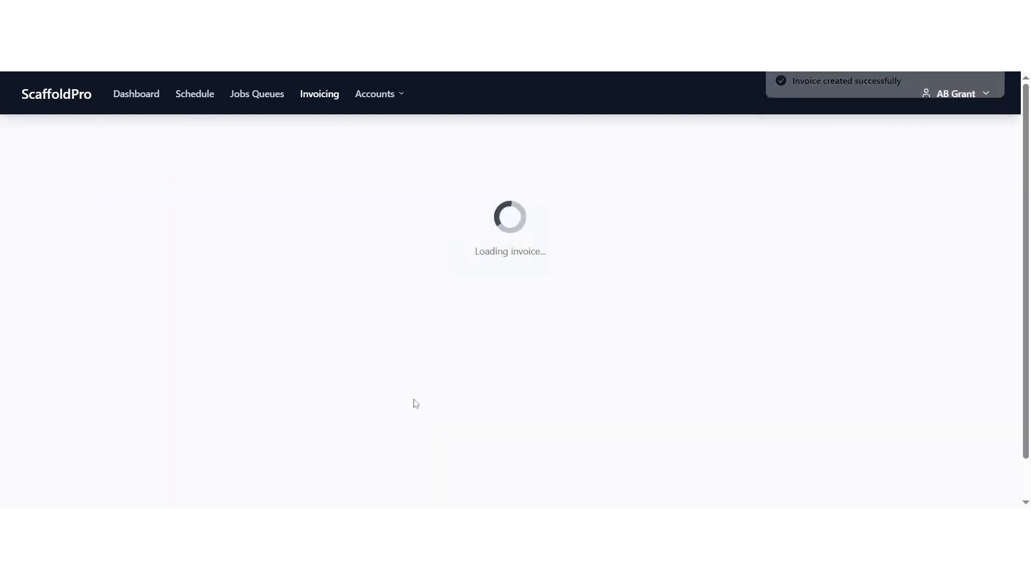
{"action": "left_click", "coordinate": [648, 151]}
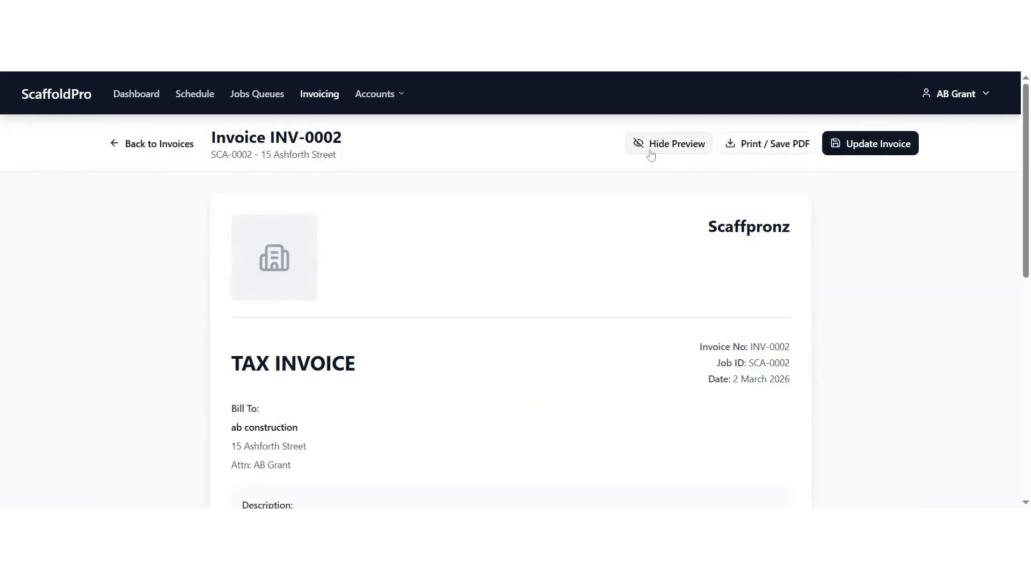
{"action": "scroll", "coordinate": [553, 338], "scroll_direction": "down", "scroll_amount": 8}
{"action": "scroll", "coordinate": [554, 341], "scroll_direction": "down", "scroll_amount": 1}
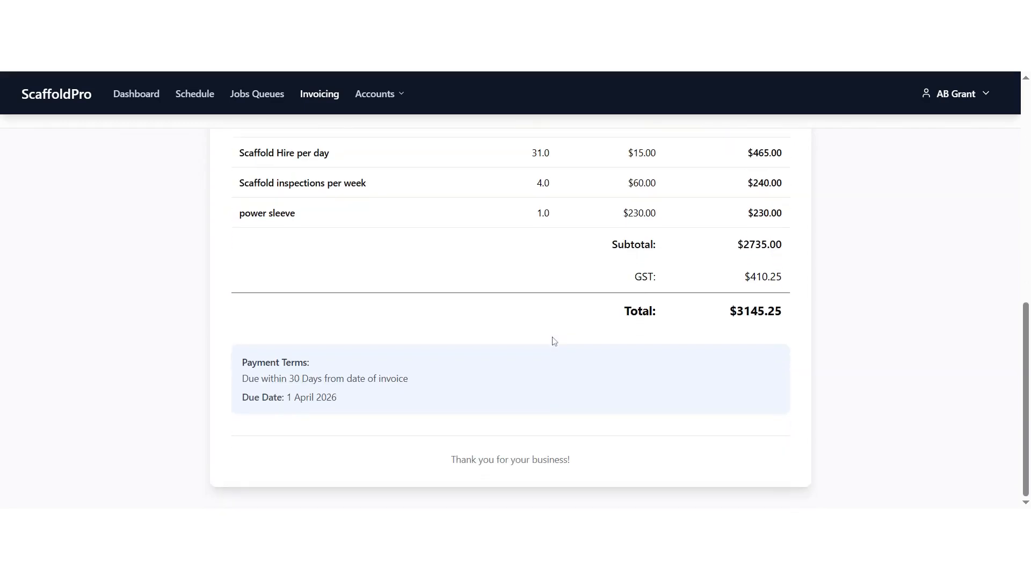
{"action": "scroll", "coordinate": [554, 341], "scroll_direction": "up", "scroll_amount": 5}
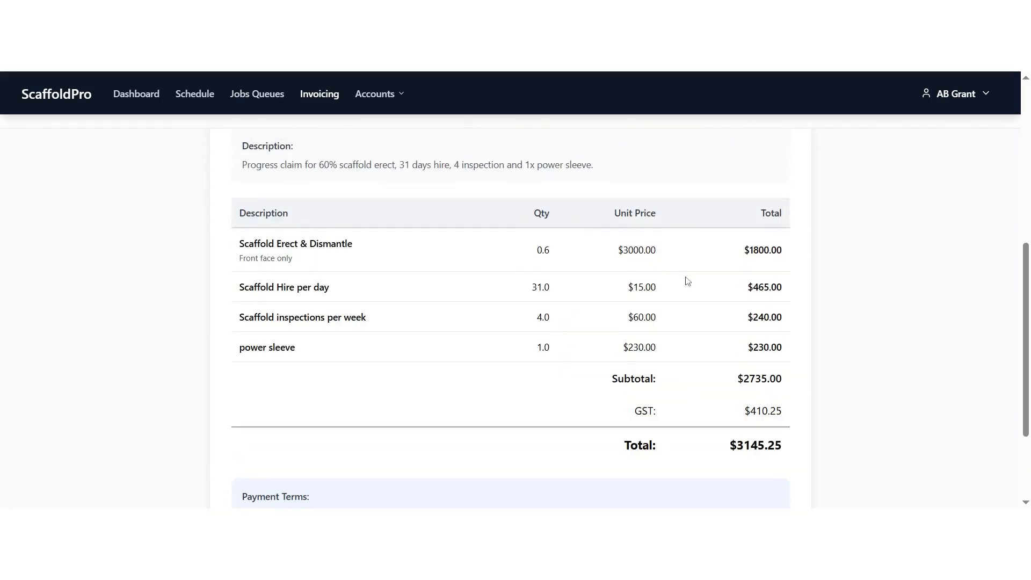
{"action": "scroll", "coordinate": [682, 382], "scroll_direction": "up", "scroll_amount": 13}
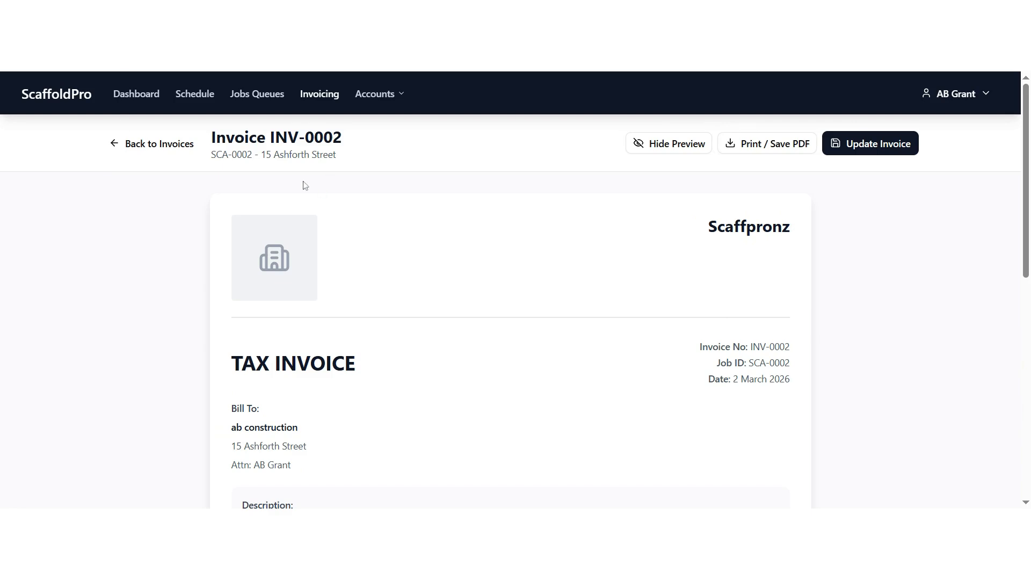
{"action": "scroll", "coordinate": [564, 228], "scroll_direction": "down", "scroll_amount": 8}
{"action": "scroll", "coordinate": [407, 220], "scroll_direction": "up", "scroll_amount": 6}
{"action": "scroll", "coordinate": [276, 162], "scroll_direction": "up", "scroll_amount": 2}
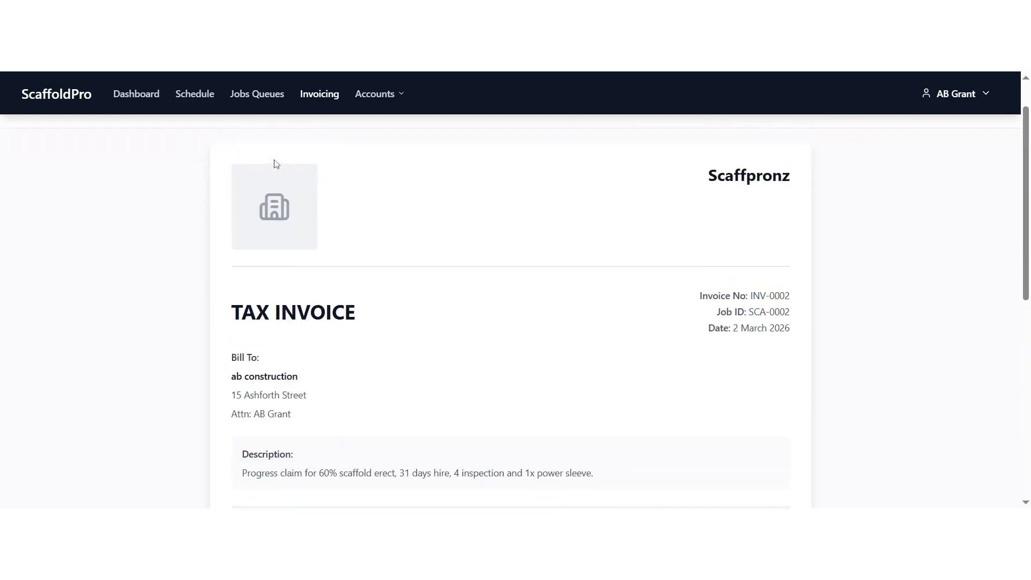
Step: Return to the schedule and view the edit dialog of job SCA-0002 before closing it
{"action": "left_click", "coordinate": [159, 143]}
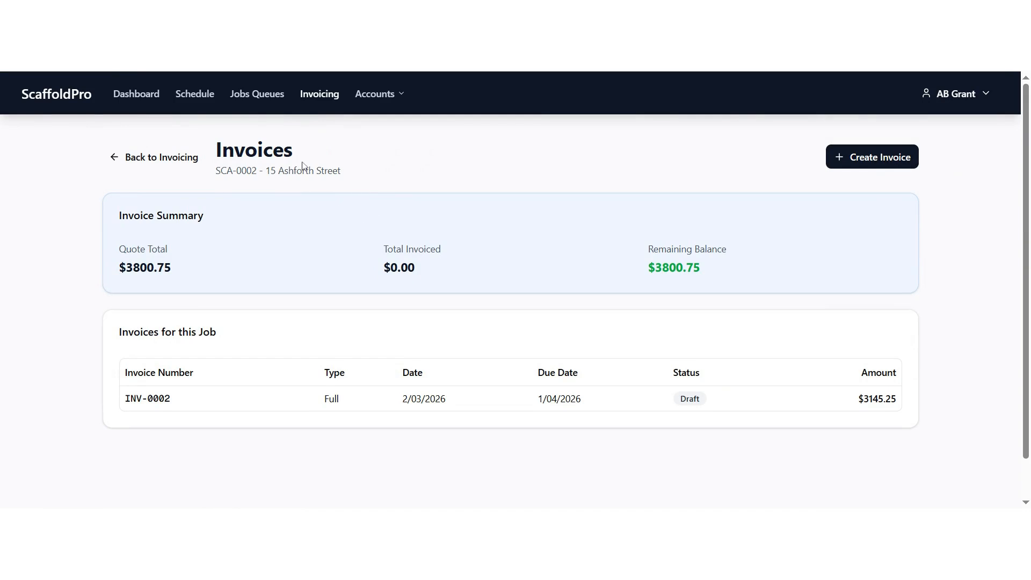
{"action": "left_click", "coordinate": [194, 101]}
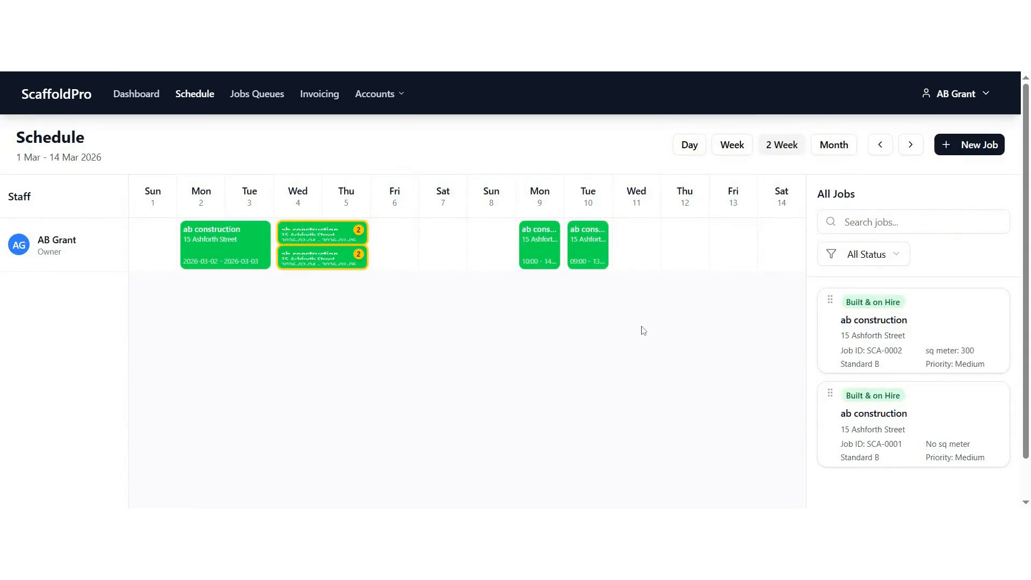
{"action": "scroll", "coordinate": [641, 330], "scroll_direction": "down", "scroll_amount": 1}
{"action": "scroll", "coordinate": [643, 329], "scroll_direction": "up", "scroll_amount": 1}
{"action": "left_click", "coordinate": [570, 236]}
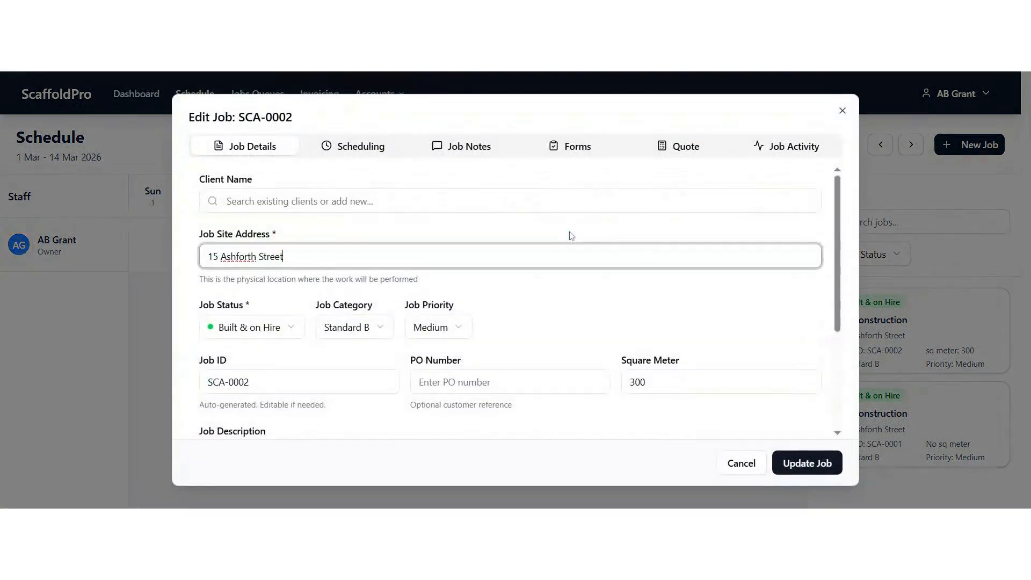
{"action": "left_click", "coordinate": [841, 111]}
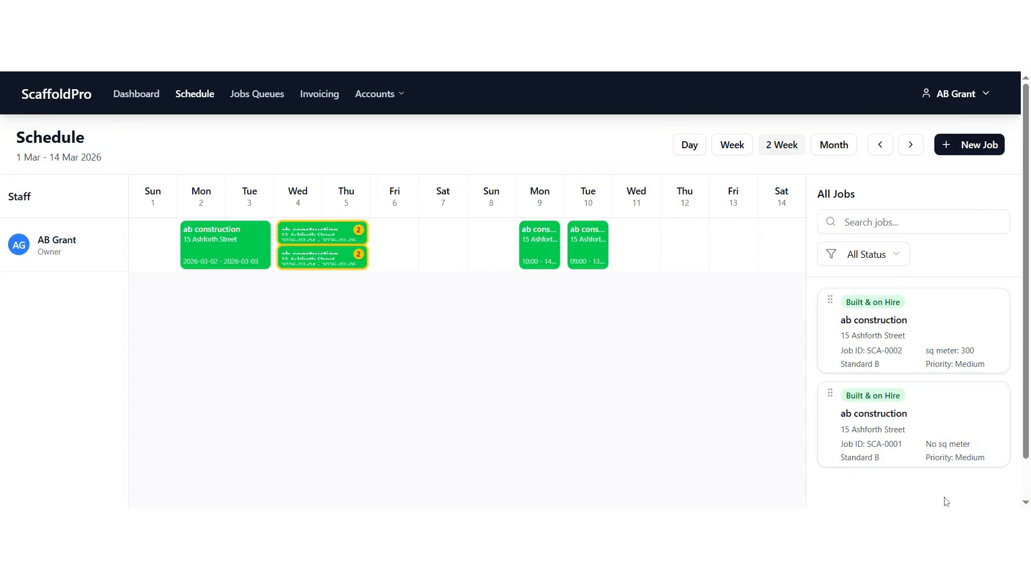
Step: Open the Materials & Services settings and look through the catalogue of items
{"action": "left_click", "coordinate": [394, 101]}
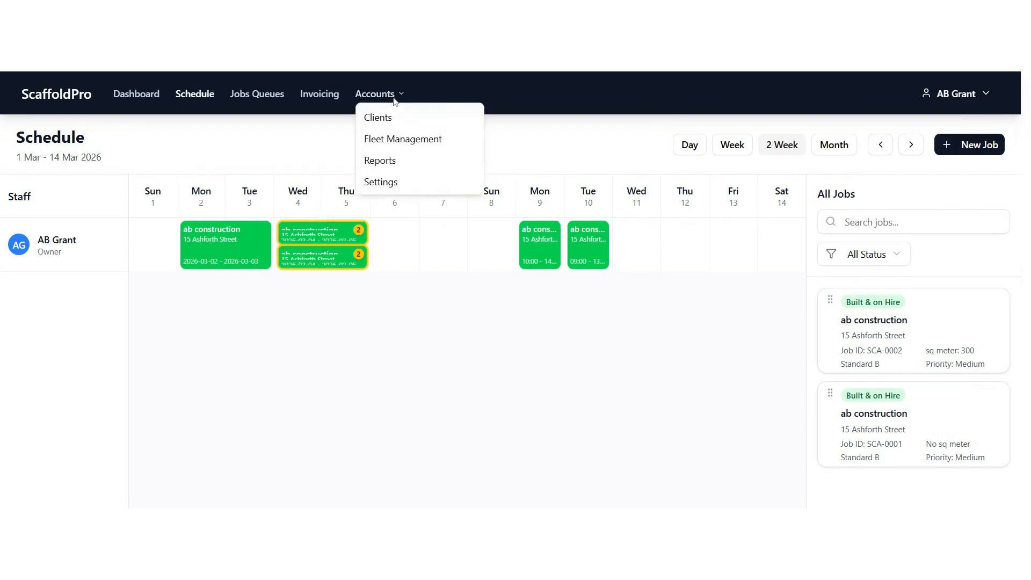
{"action": "left_click", "coordinate": [398, 183]}
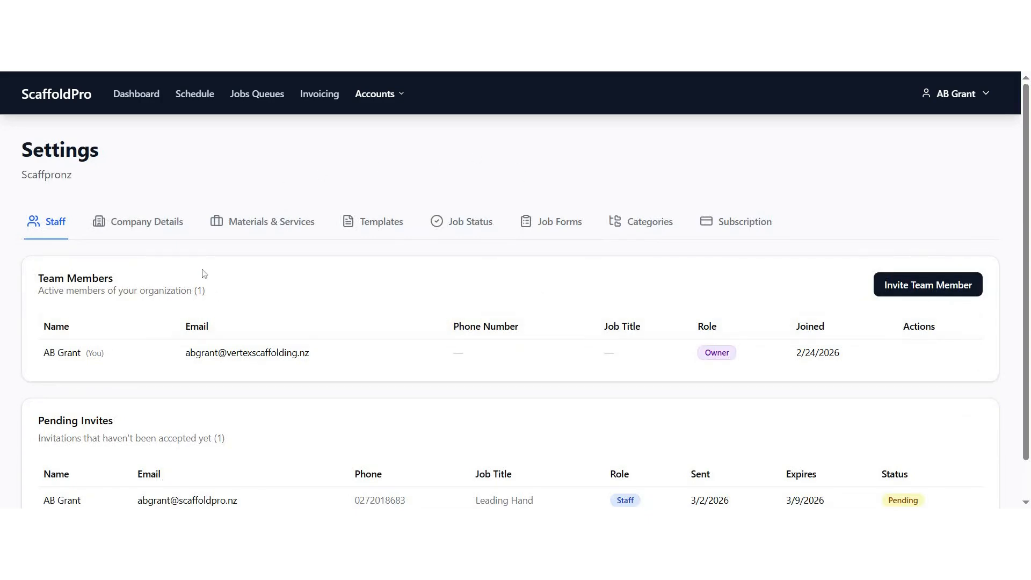
{"action": "left_click", "coordinate": [304, 222]}
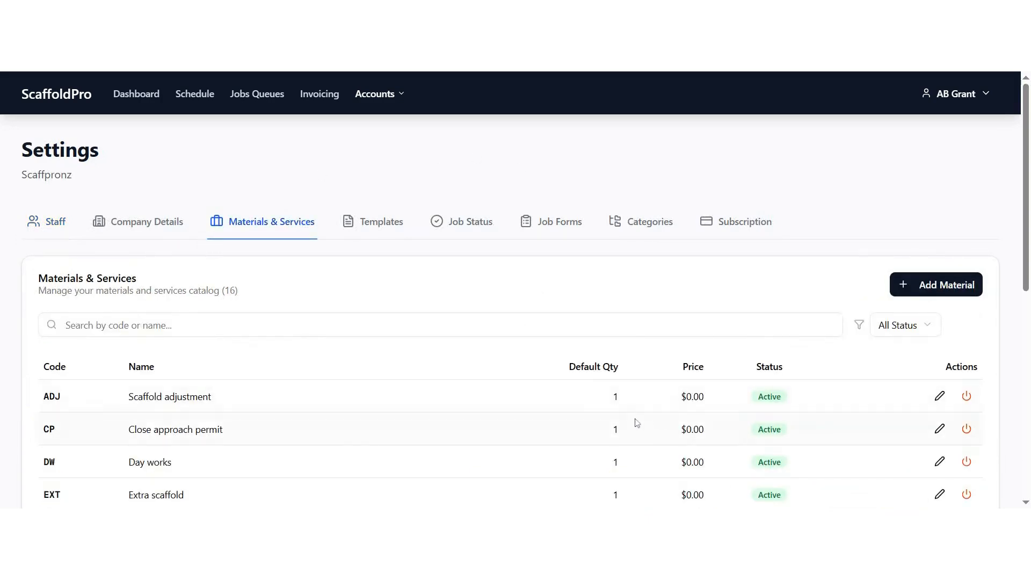
{"action": "scroll", "coordinate": [534, 410], "scroll_direction": "down", "scroll_amount": 6}
{"action": "scroll", "coordinate": [533, 406], "scroll_direction": "down", "scroll_amount": 2}
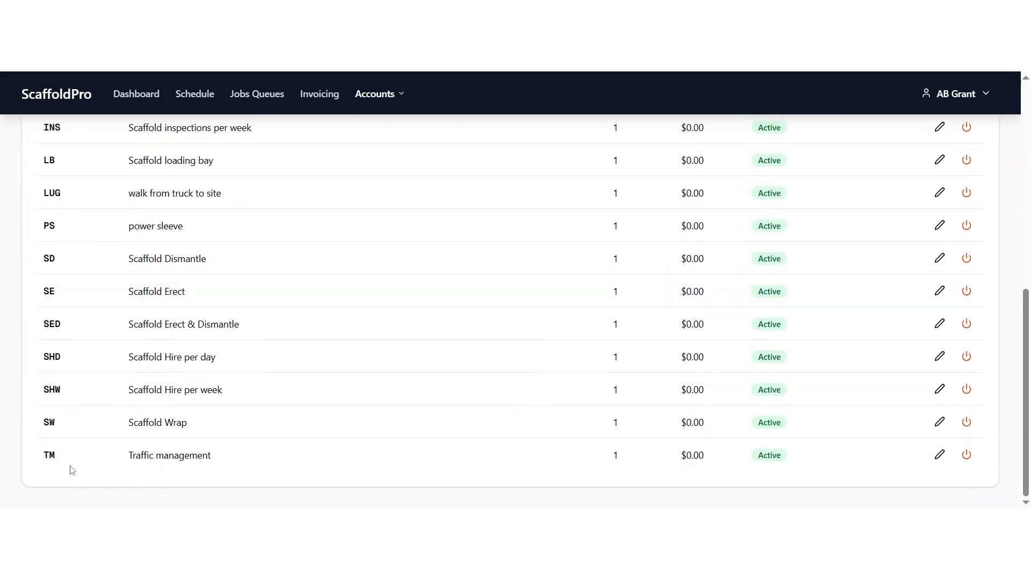
{"action": "scroll", "coordinate": [75, 473], "scroll_direction": "up", "scroll_amount": 2}
{"action": "scroll", "coordinate": [68, 458], "scroll_direction": "up", "scroll_amount": 1}
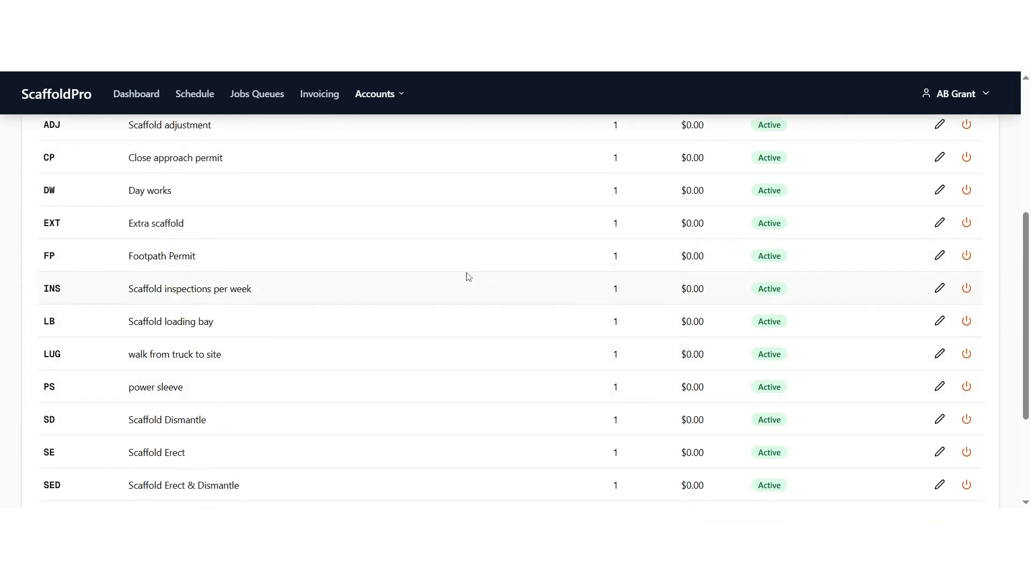
{"action": "scroll", "coordinate": [467, 274], "scroll_direction": "down", "scroll_amount": 2}
{"action": "scroll", "coordinate": [468, 276], "scroll_direction": "down", "scroll_amount": 2}
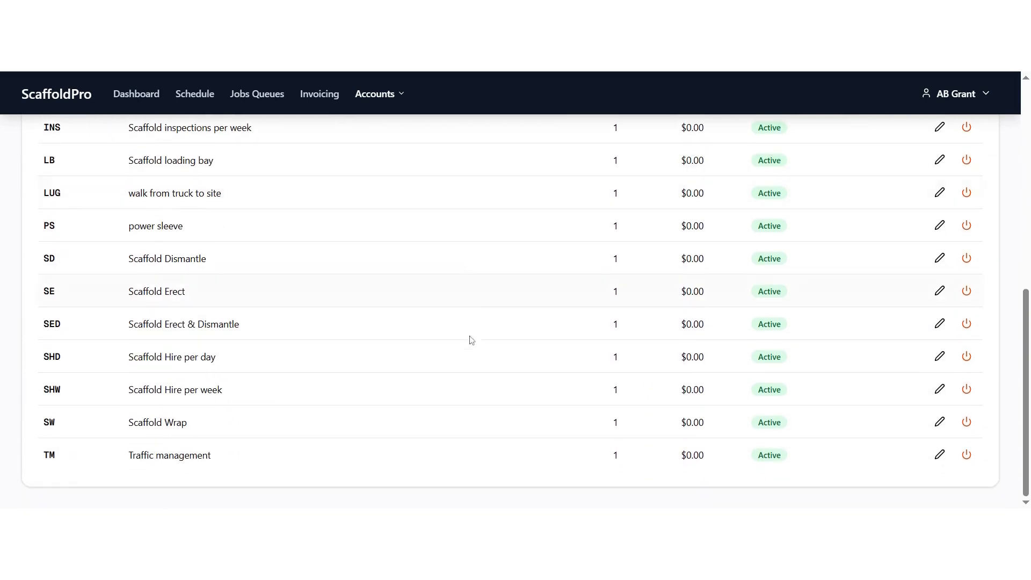
{"action": "scroll", "coordinate": [450, 361], "scroll_direction": "up", "scroll_amount": 4}
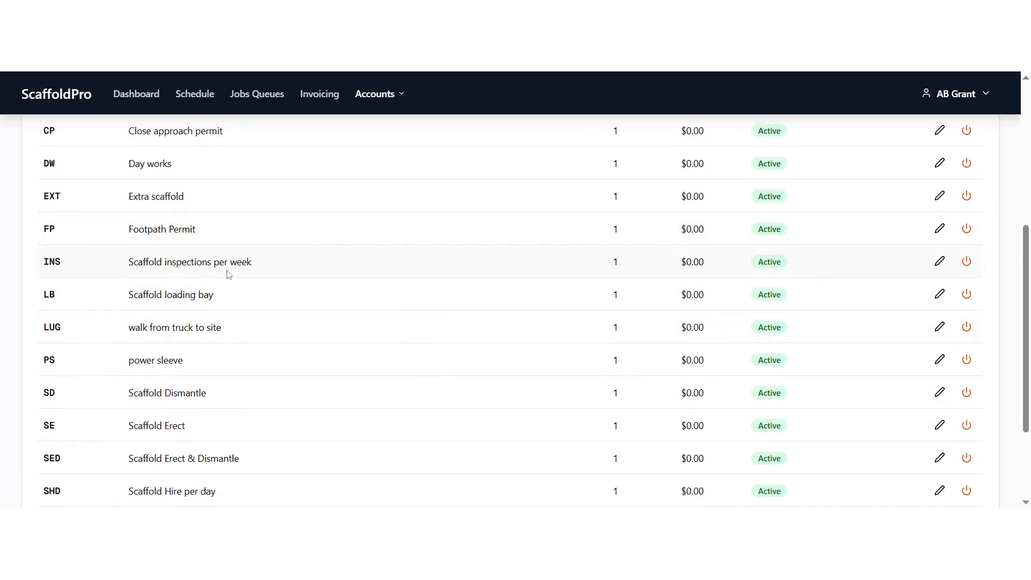
Step: Set the price of the INS Scaffold inspections per week item to 60
{"action": "left_click", "coordinate": [939, 261]}
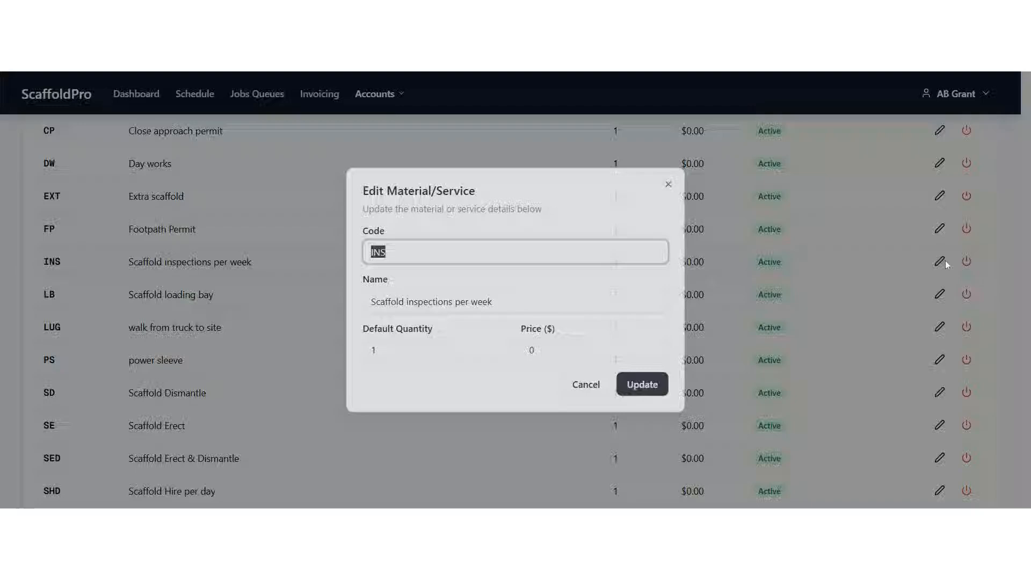
{"action": "left_click", "coordinate": [533, 351]}
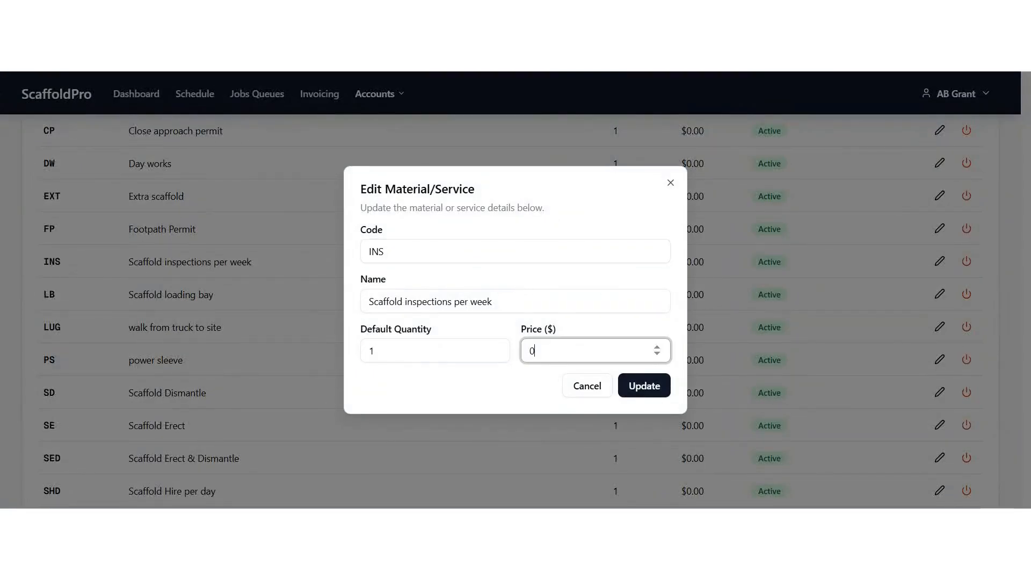
{"action": "key", "text": "BackSpace"}
{"action": "type", "text": "60"}
{"action": "left_click", "coordinate": [656, 384]}
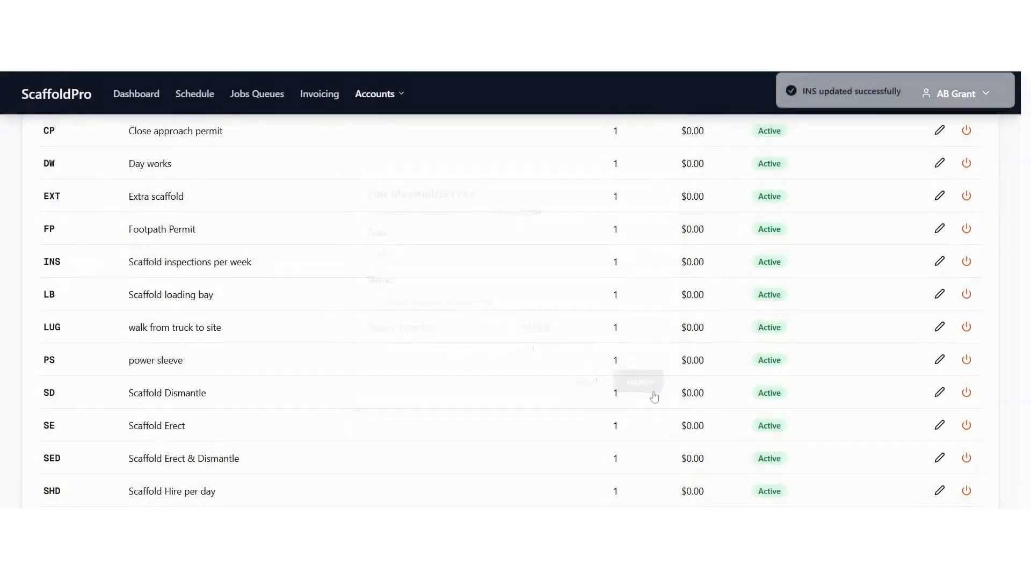
Step: Set the price of the DW Day works item to 185
{"action": "scroll", "coordinate": [731, 299], "scroll_direction": "down", "scroll_amount": 3}
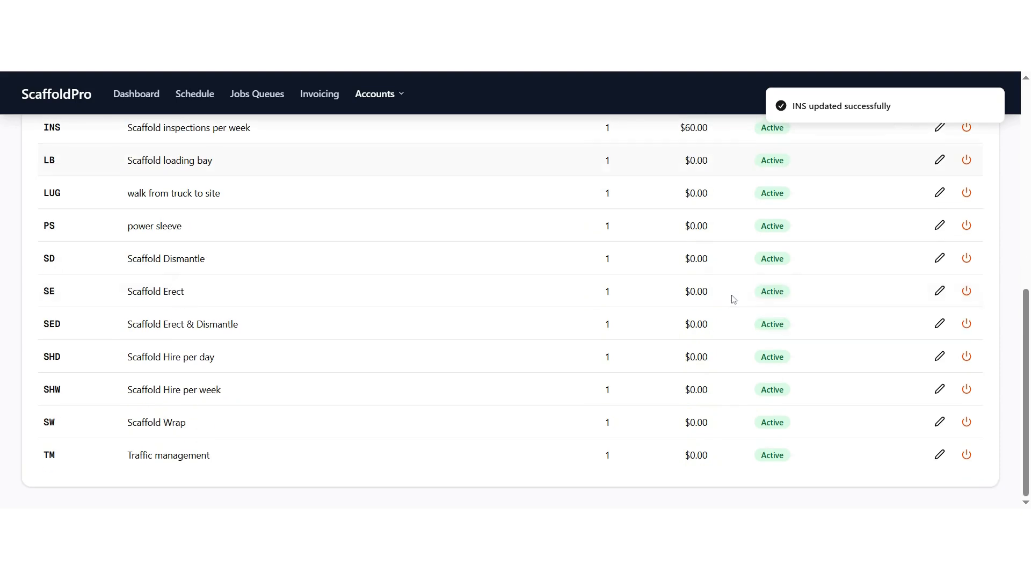
{"action": "scroll", "coordinate": [733, 300], "scroll_direction": "up", "scroll_amount": 4}
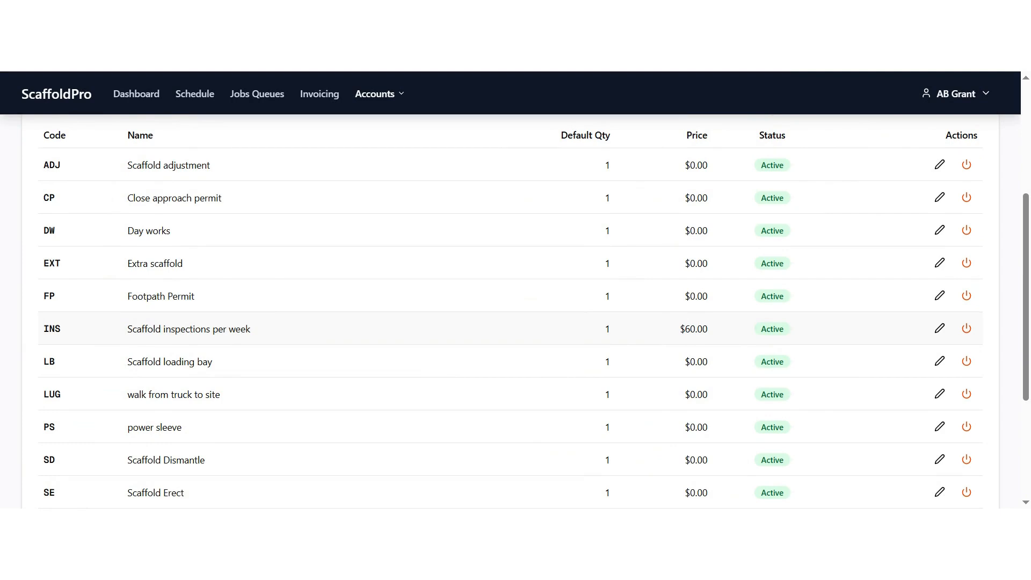
{"action": "scroll", "coordinate": [693, 328], "scroll_direction": "down", "scroll_amount": 4}
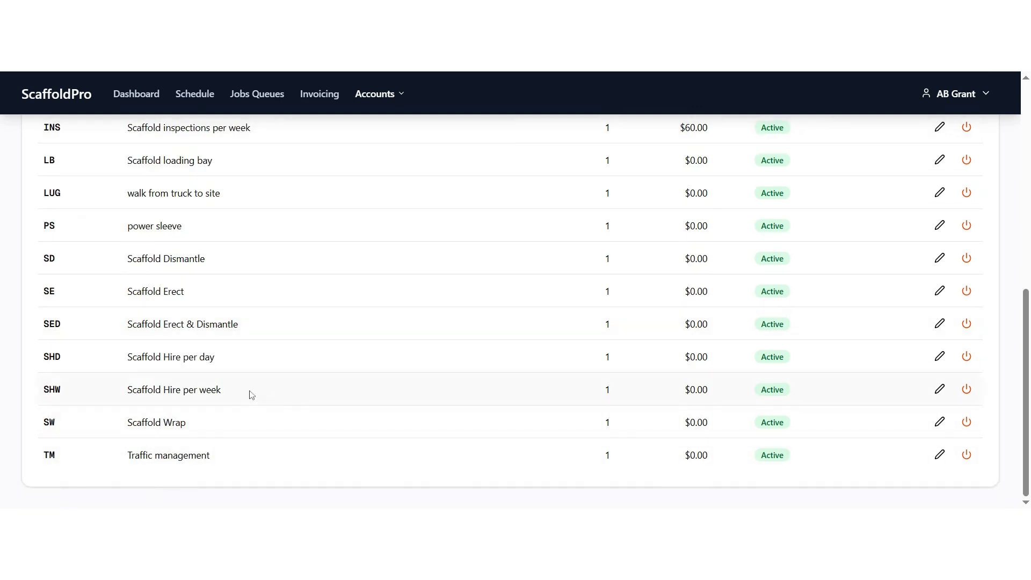
{"action": "scroll", "coordinate": [711, 236], "scroll_direction": "up", "scroll_amount": 4}
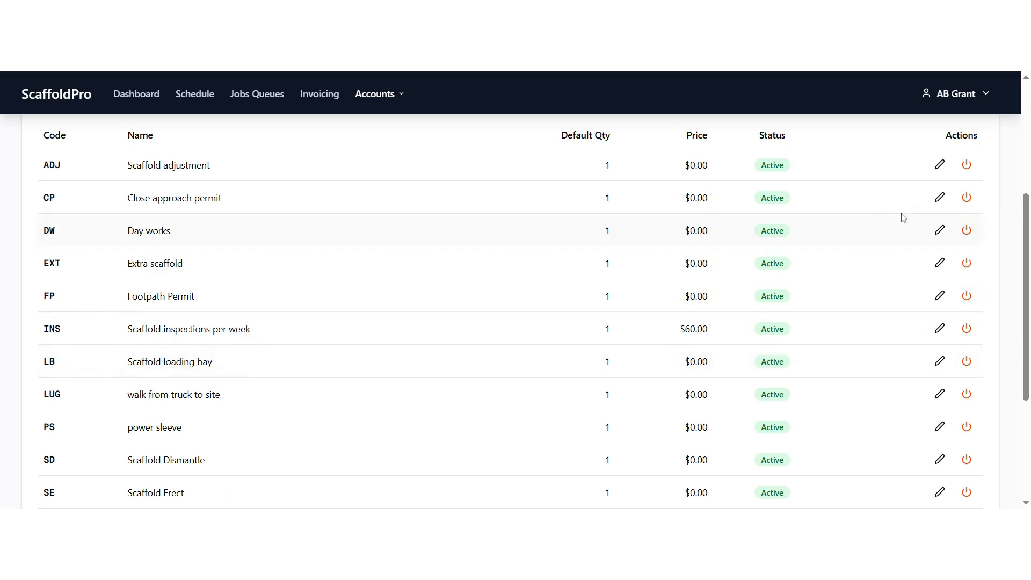
{"action": "left_click", "coordinate": [940, 233]}
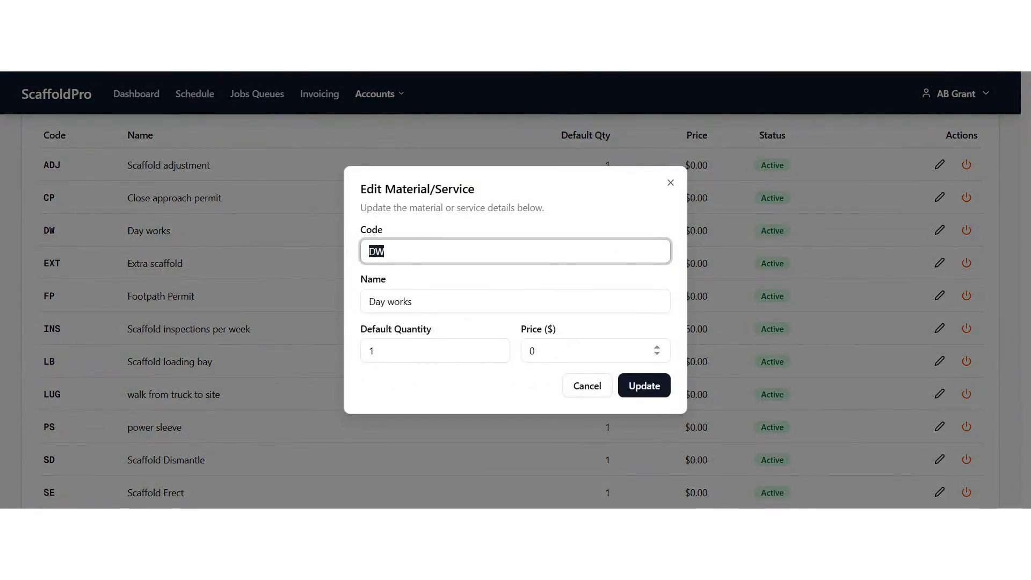
{"action": "left_click", "coordinate": [563, 351]}
{"action": "key", "text": "BackSpace"}
{"action": "type", "text": "1"}
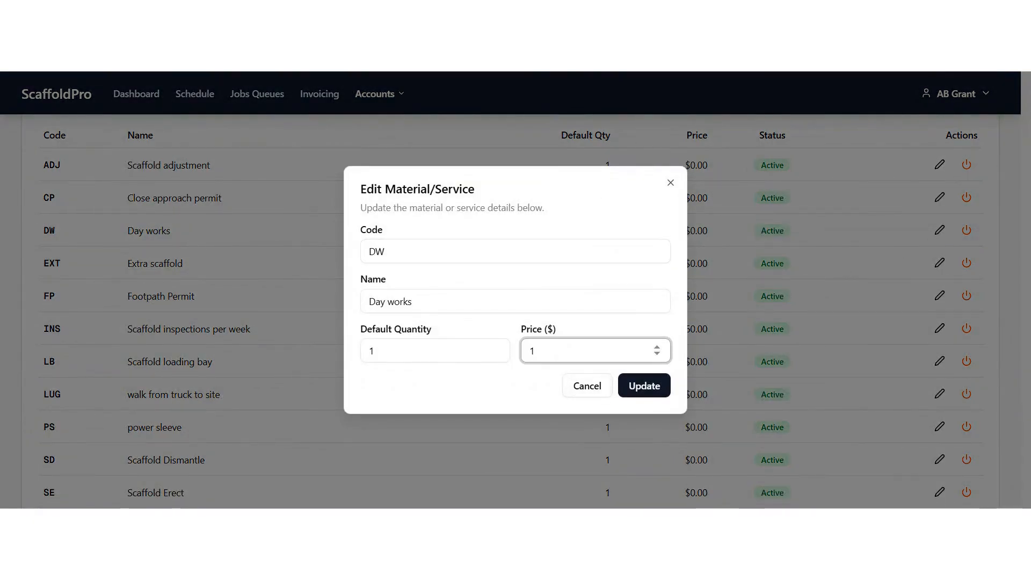
{"action": "type", "text": "85"}
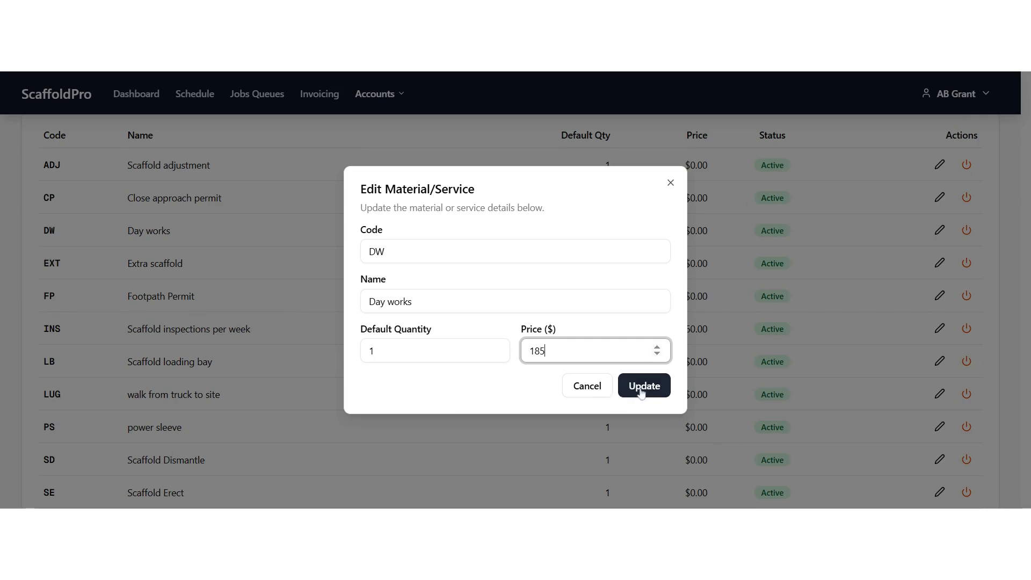
{"action": "left_click", "coordinate": [643, 389]}
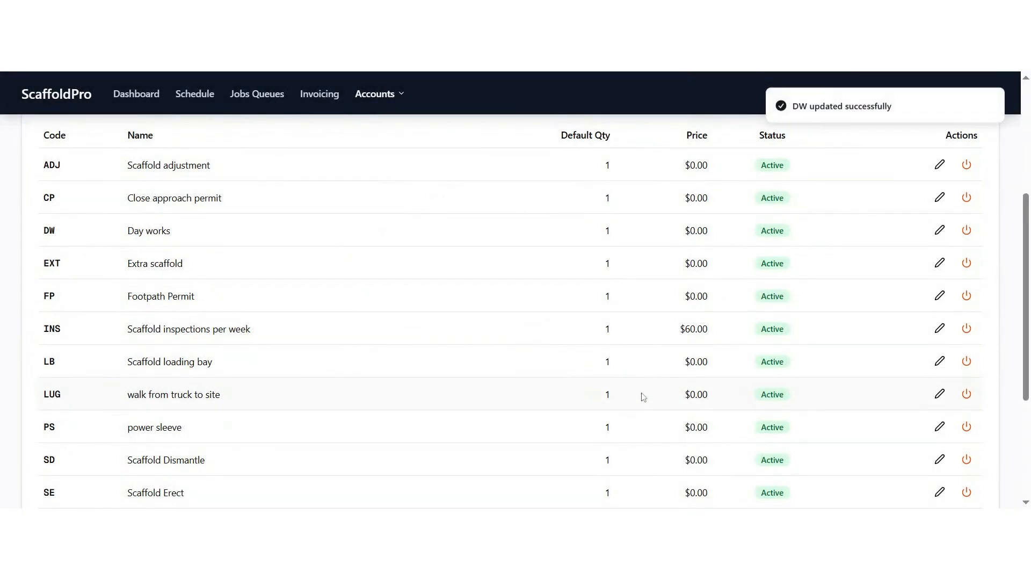